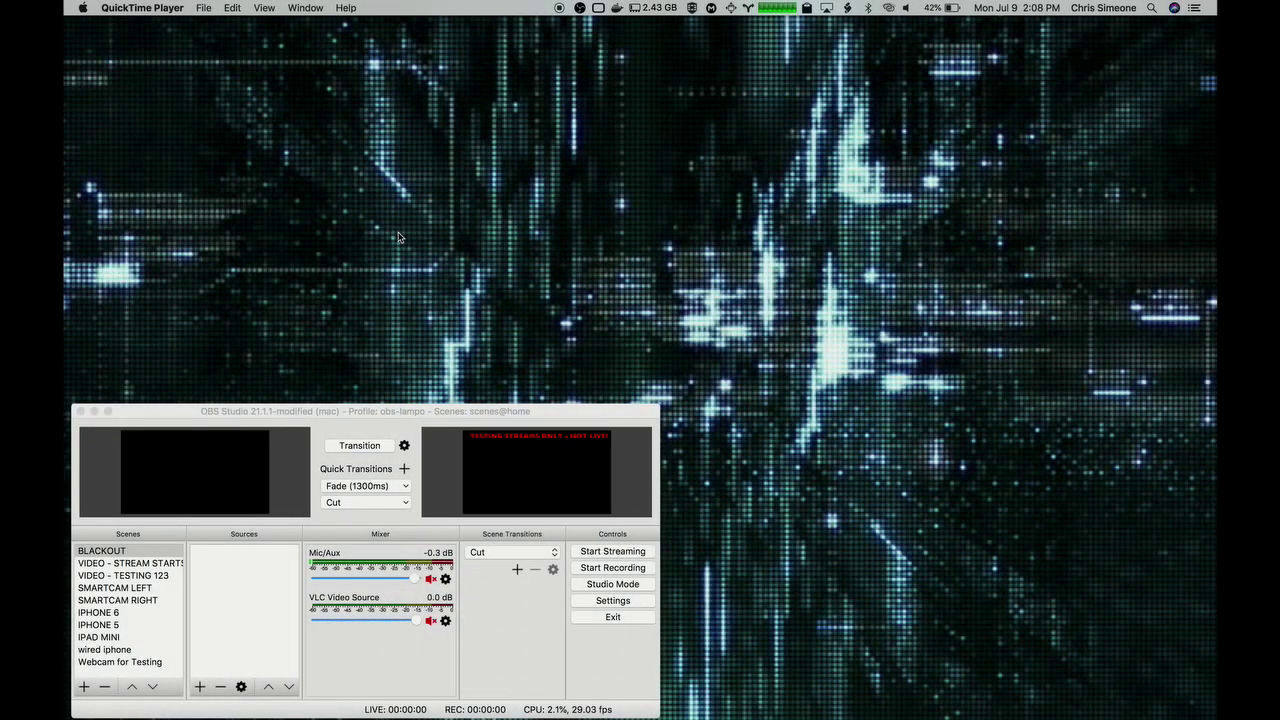
- Enable Main Output in OBS's Tools > NDI Output settings and confirm
left_click(380, 431)
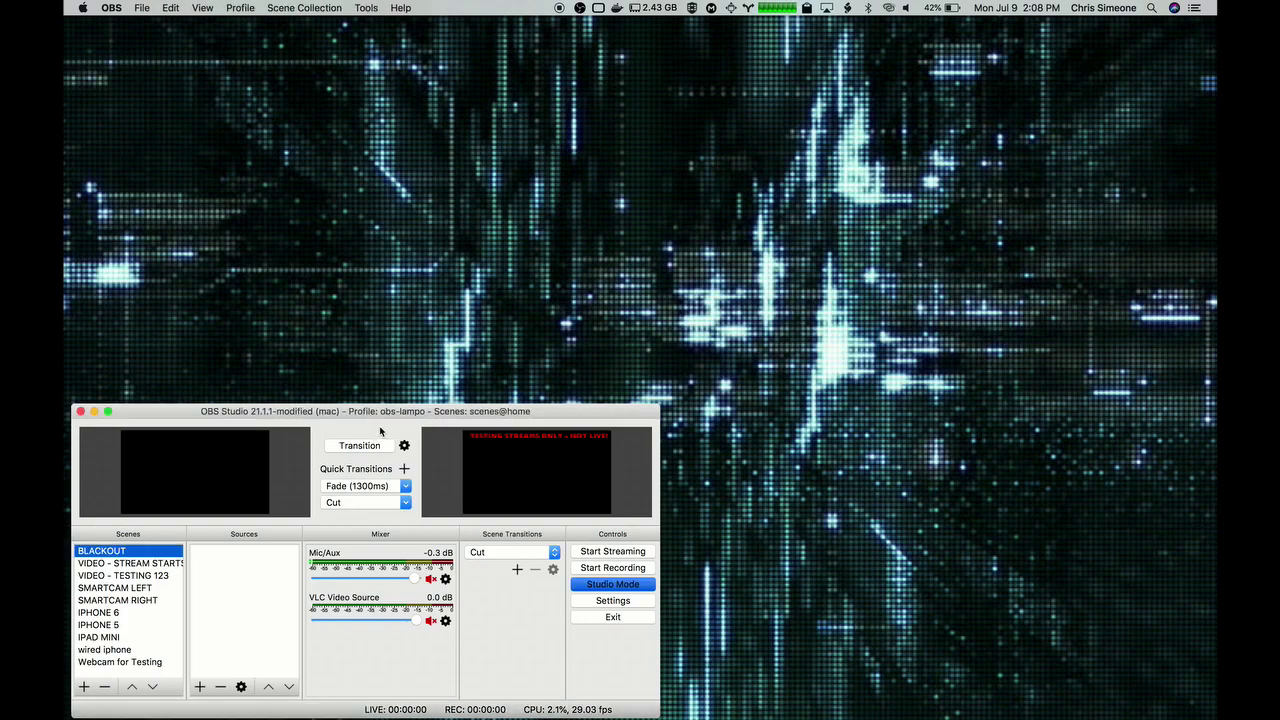
left_click(367, 9)
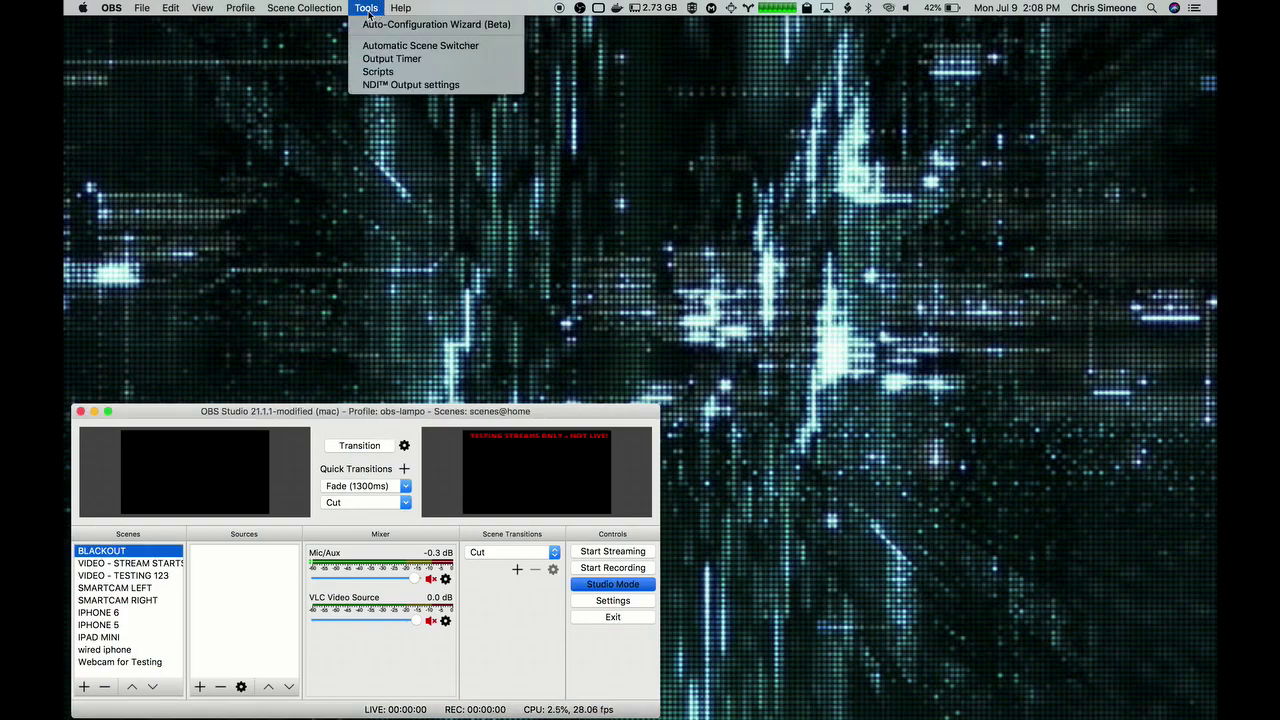
left_click(426, 88)
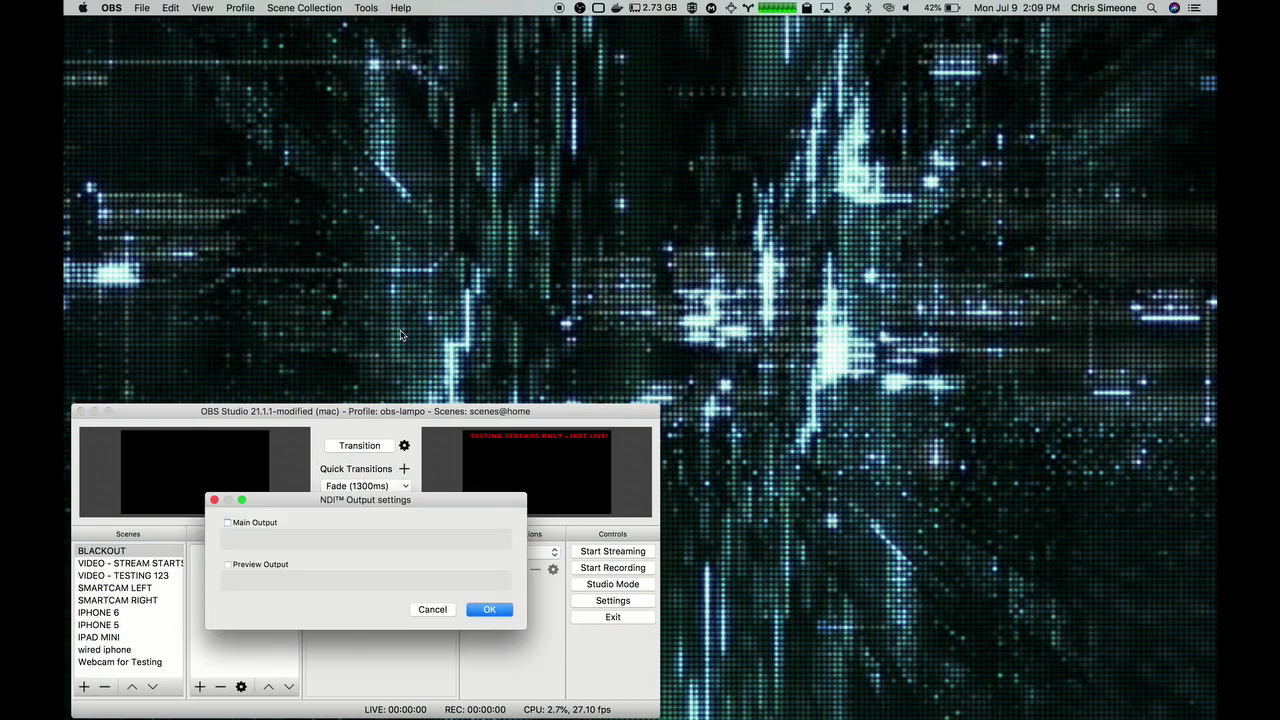
left_click(227, 523)
left_click(489, 610)
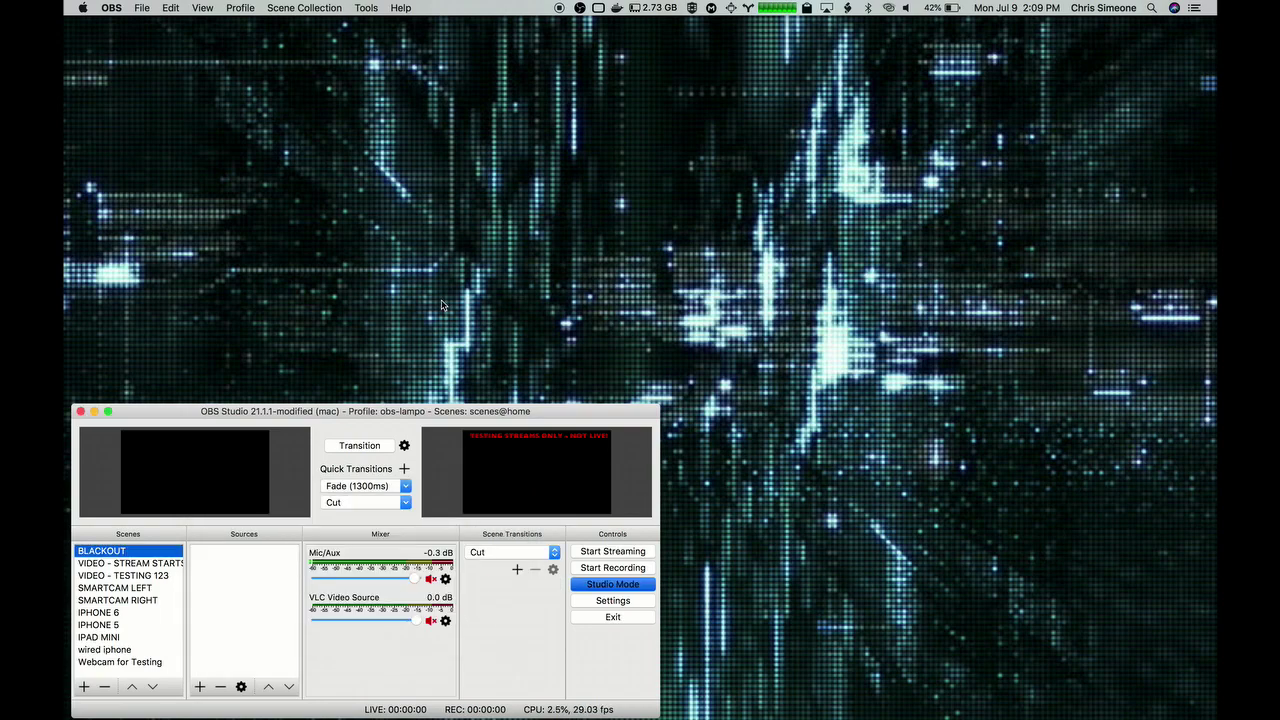
- Launch NewTek NDI Video Monitor from Spotlight and shrink its window to sit beside OBS
key("super+space")
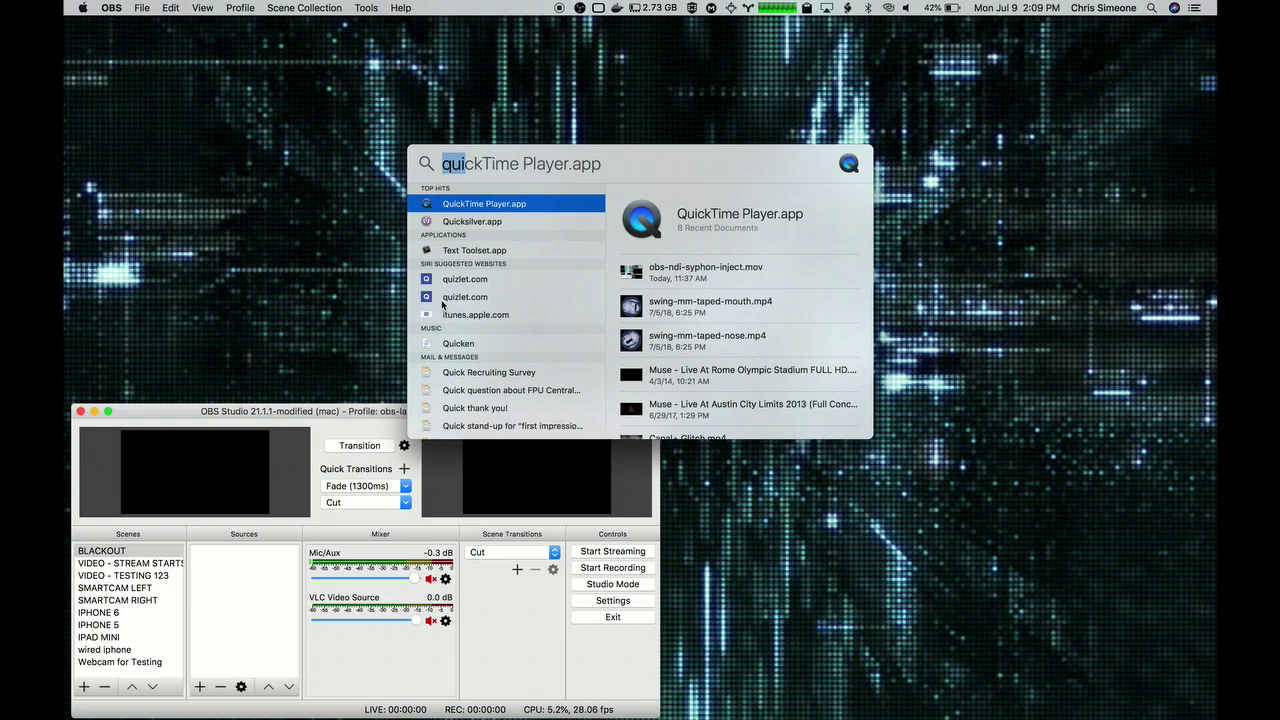
type("ndi")
key("Down")
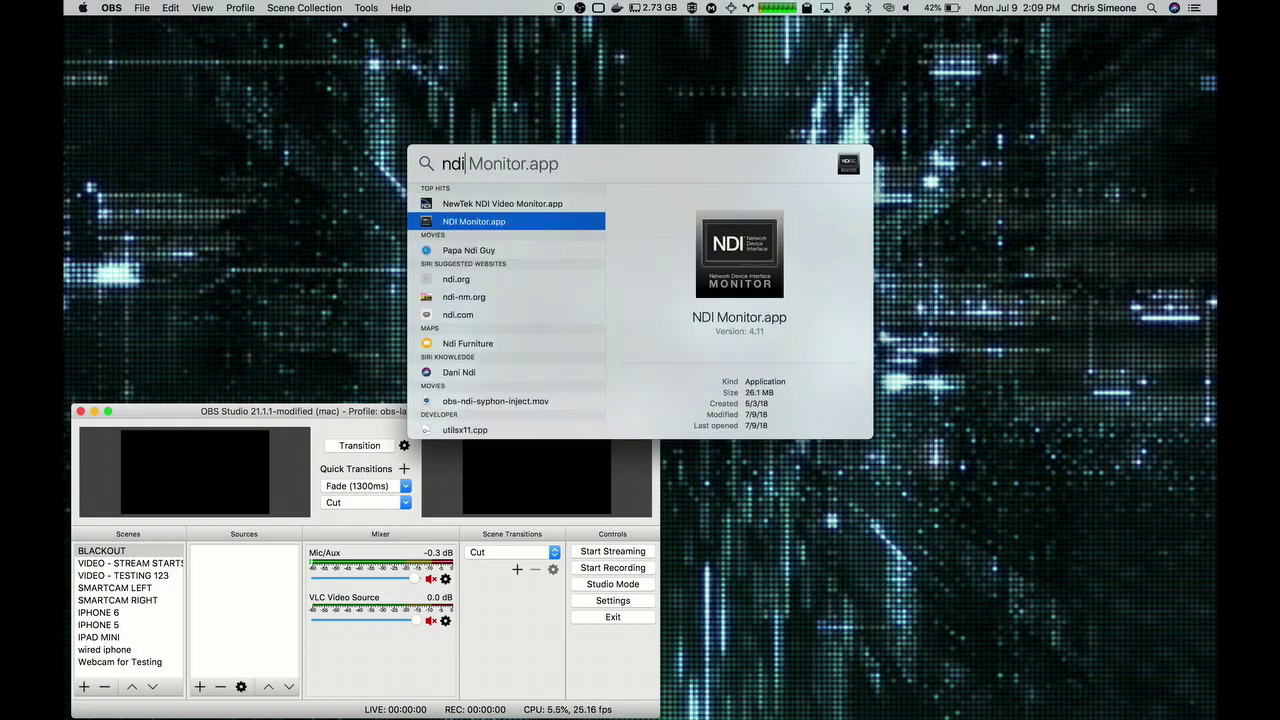
key("Up")
key("Return")
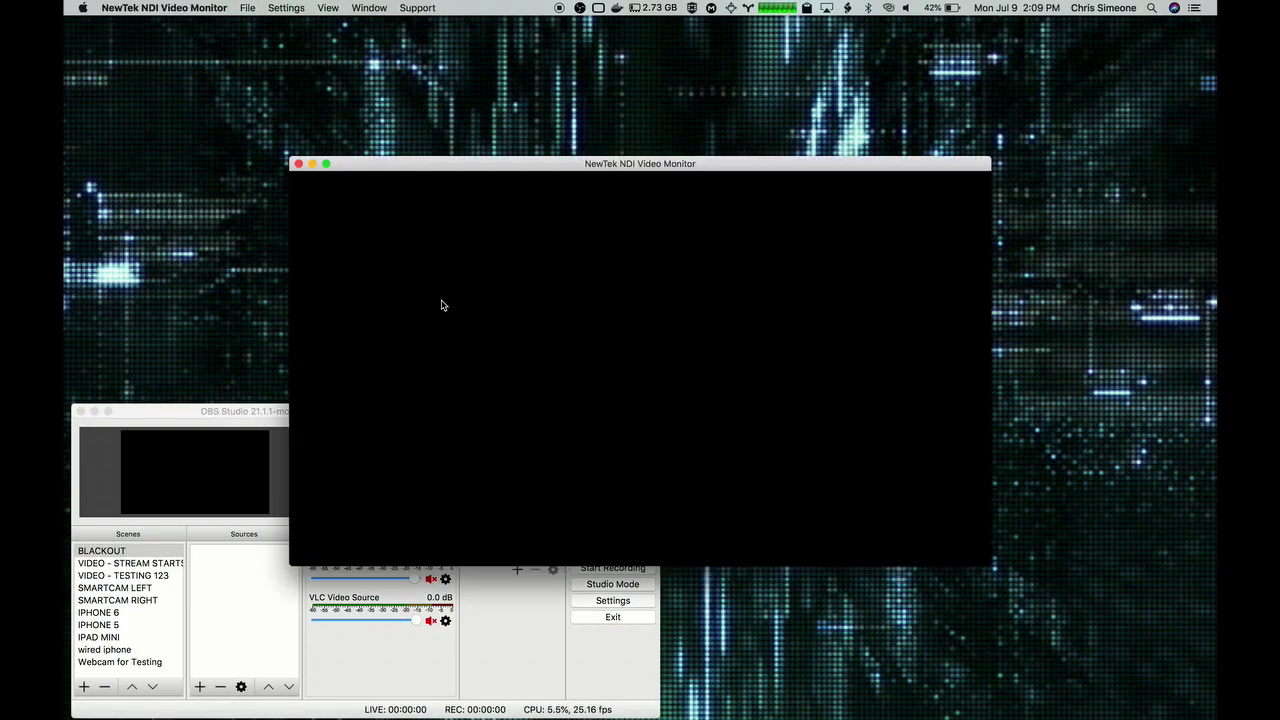
left_click_drag(287, 157, 765, 413)
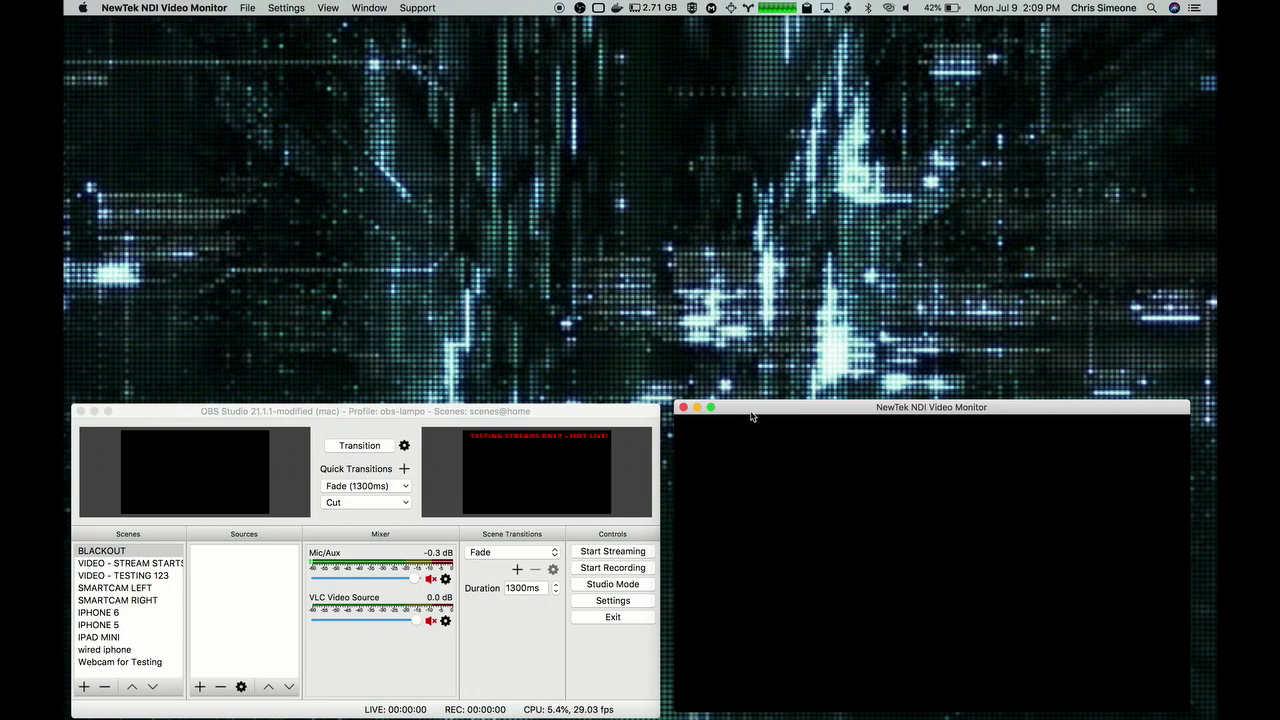
- Select the OBS NDI source in the monitor's File menu, then transition OBS's preview to program
left_click(246, 9)
mouse_move(256, 27)
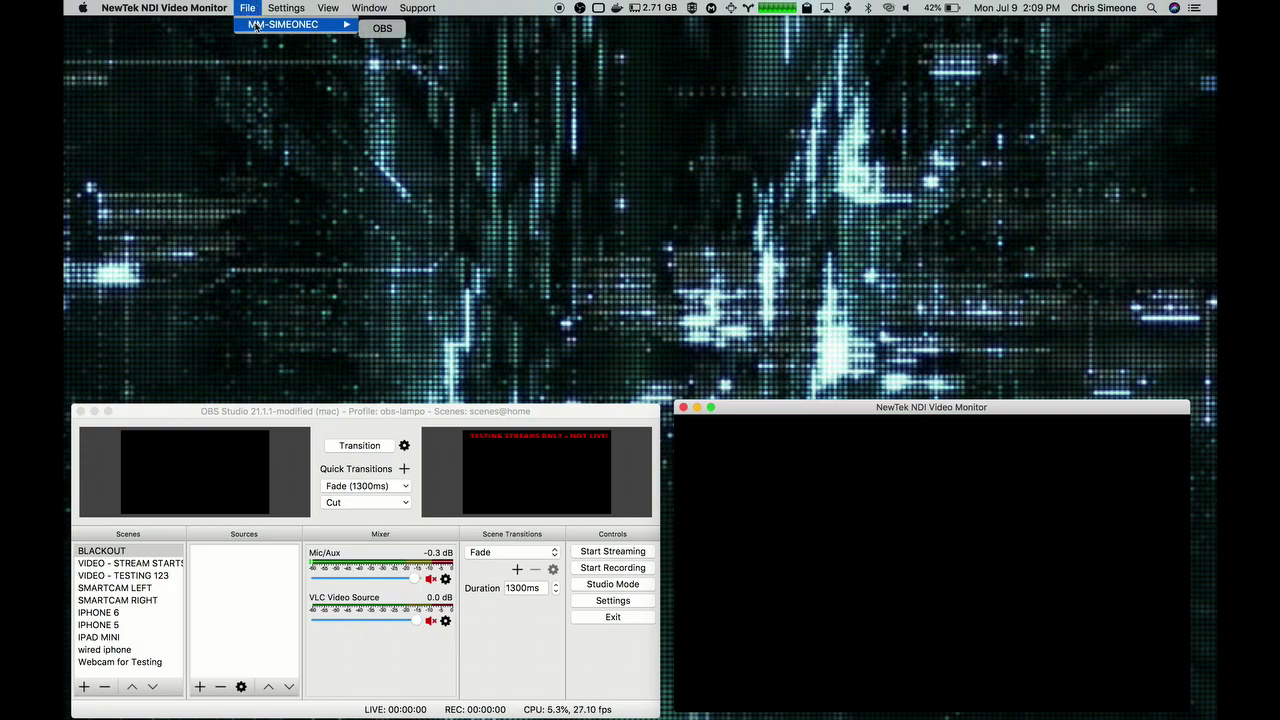
left_click(380, 28)
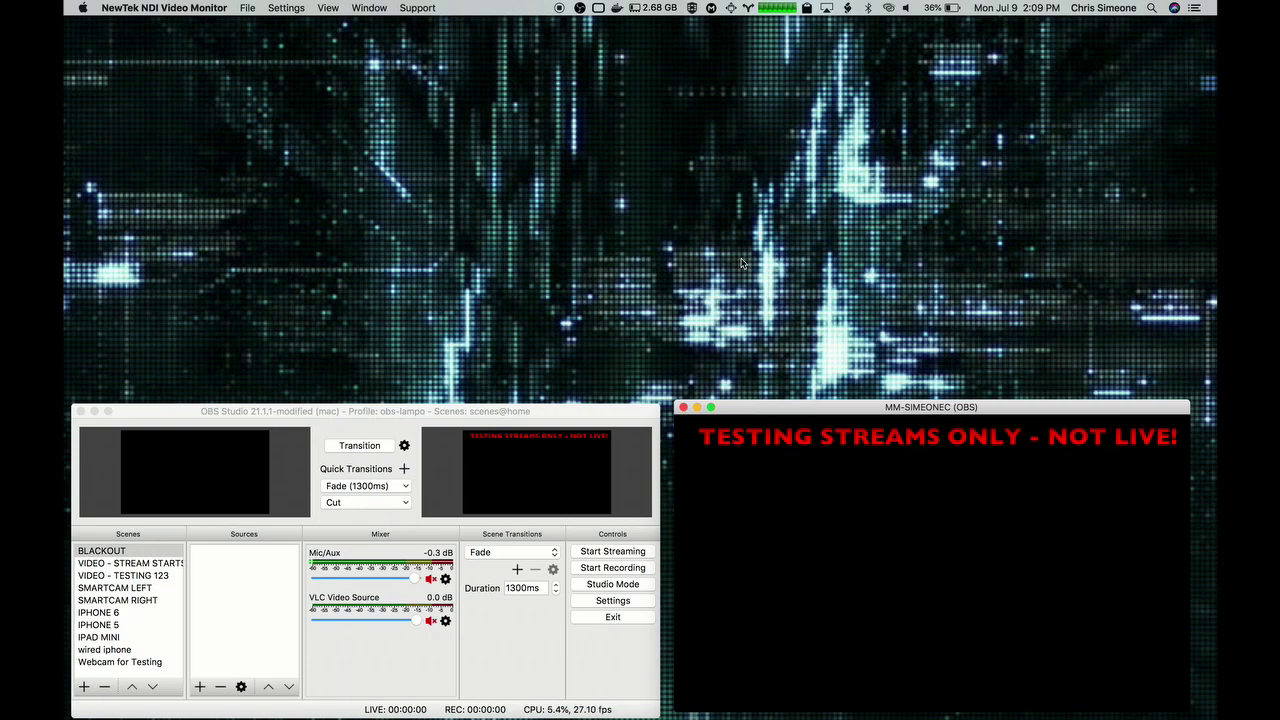
left_click(366, 446)
key("super+space")
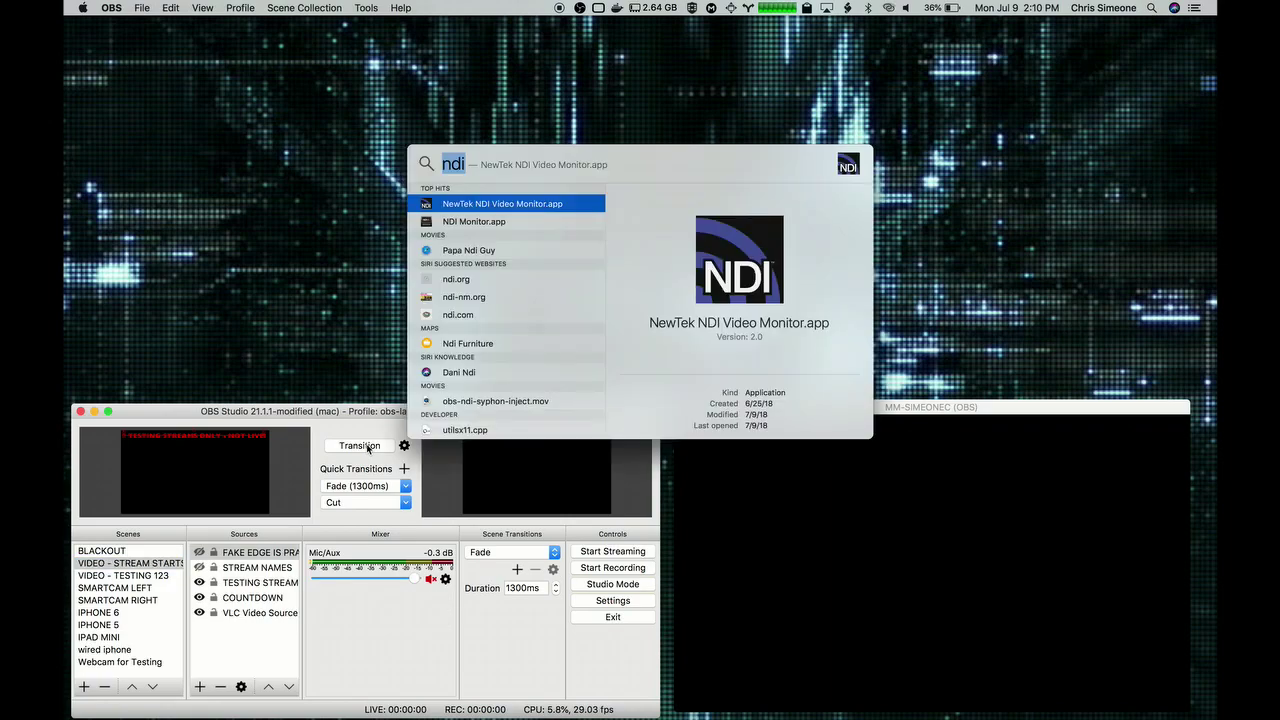
- Launch SyphonInject, move it to the top-left, and target NewTek NDI Video Monitor for injection
type("inject")
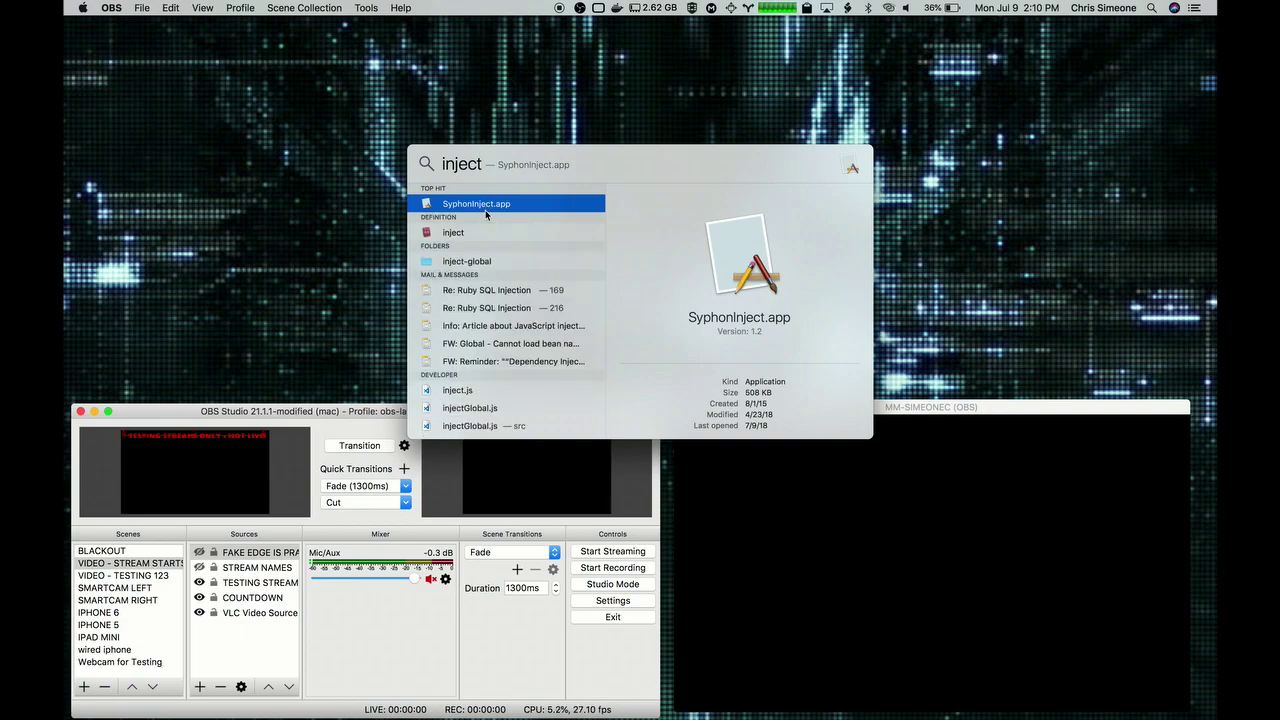
key("super+a")
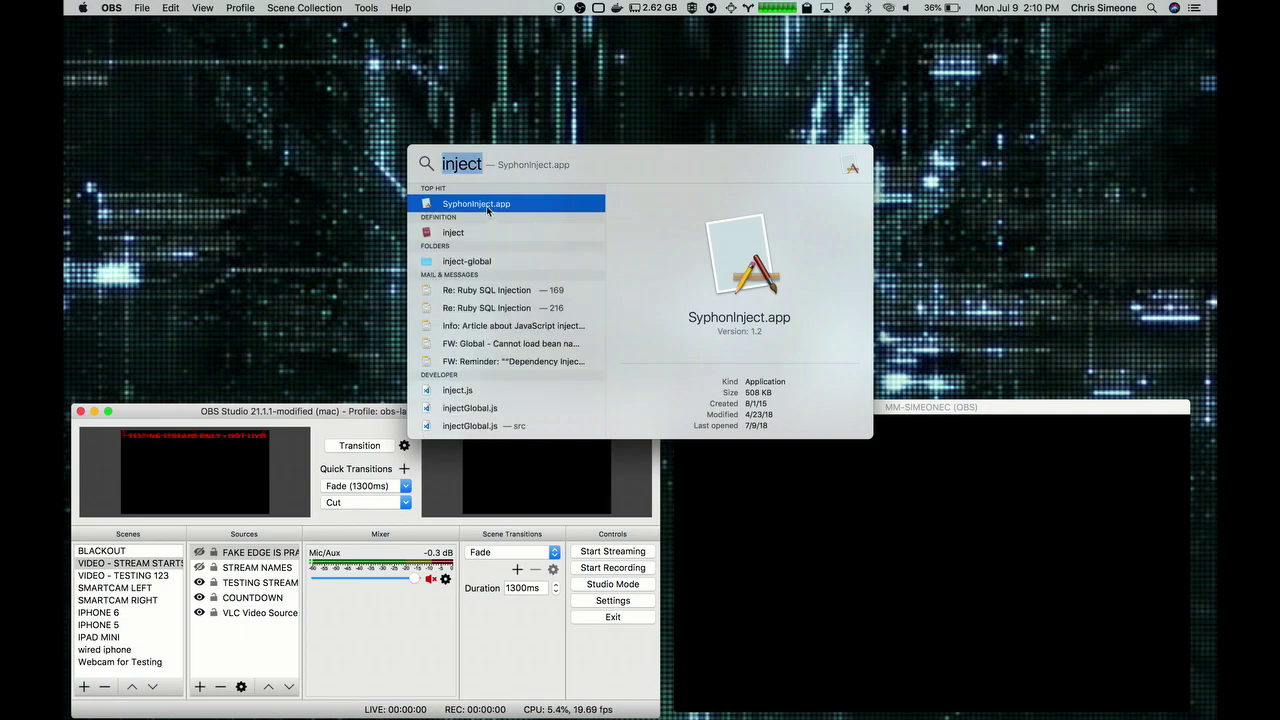
double_click(487, 209)
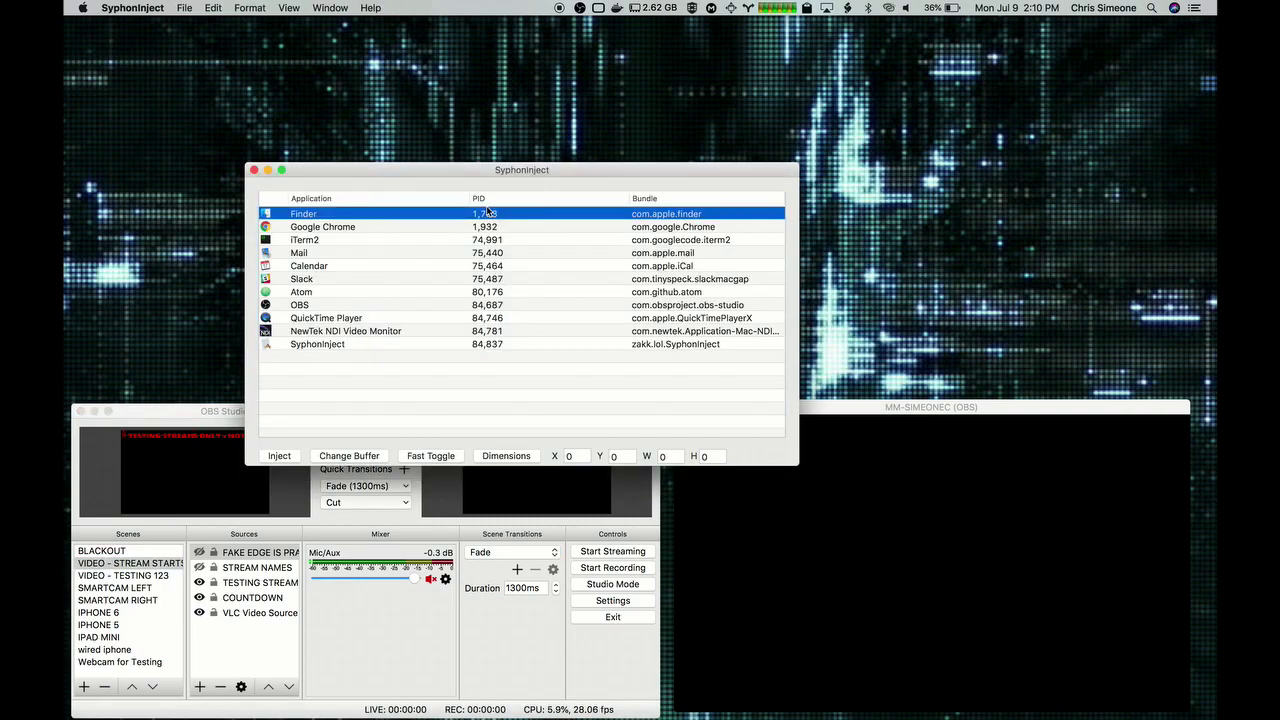
left_click_drag(494, 169, 336, 48)
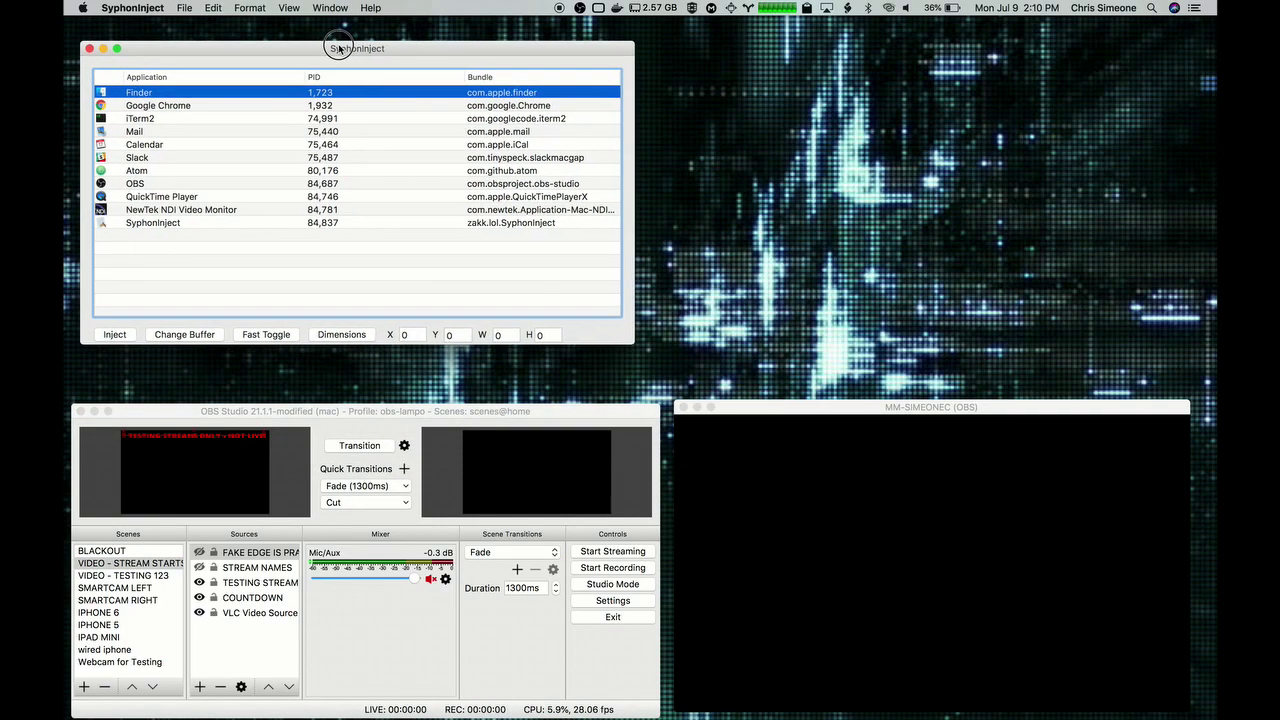
left_click(214, 210)
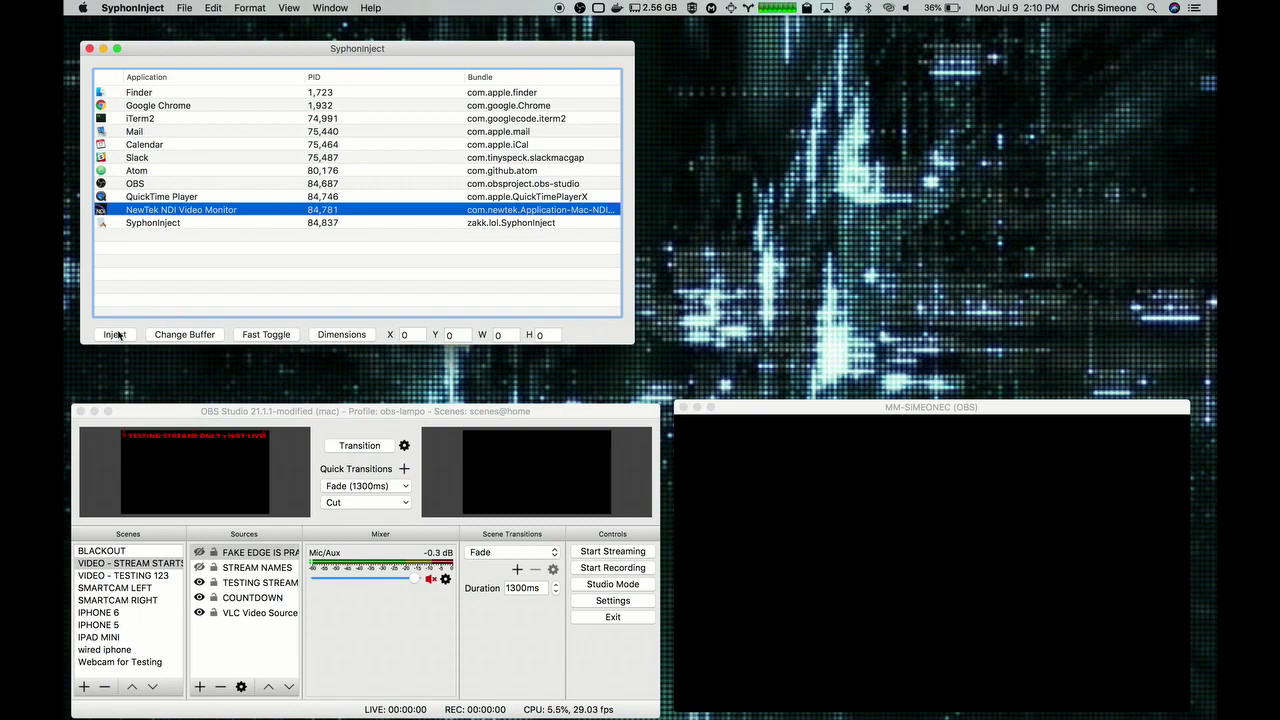
key("super+space")
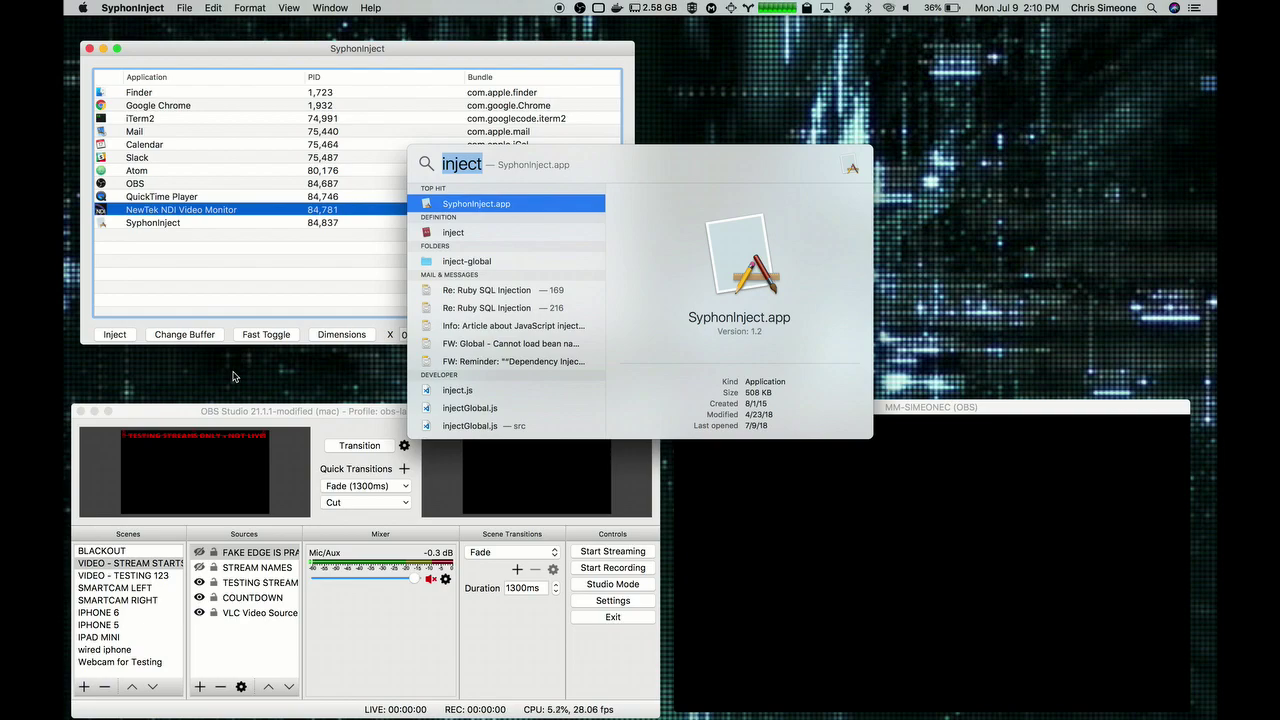
- Launch Simple Client from Spotlight and move its window to the upper right
type("simple")
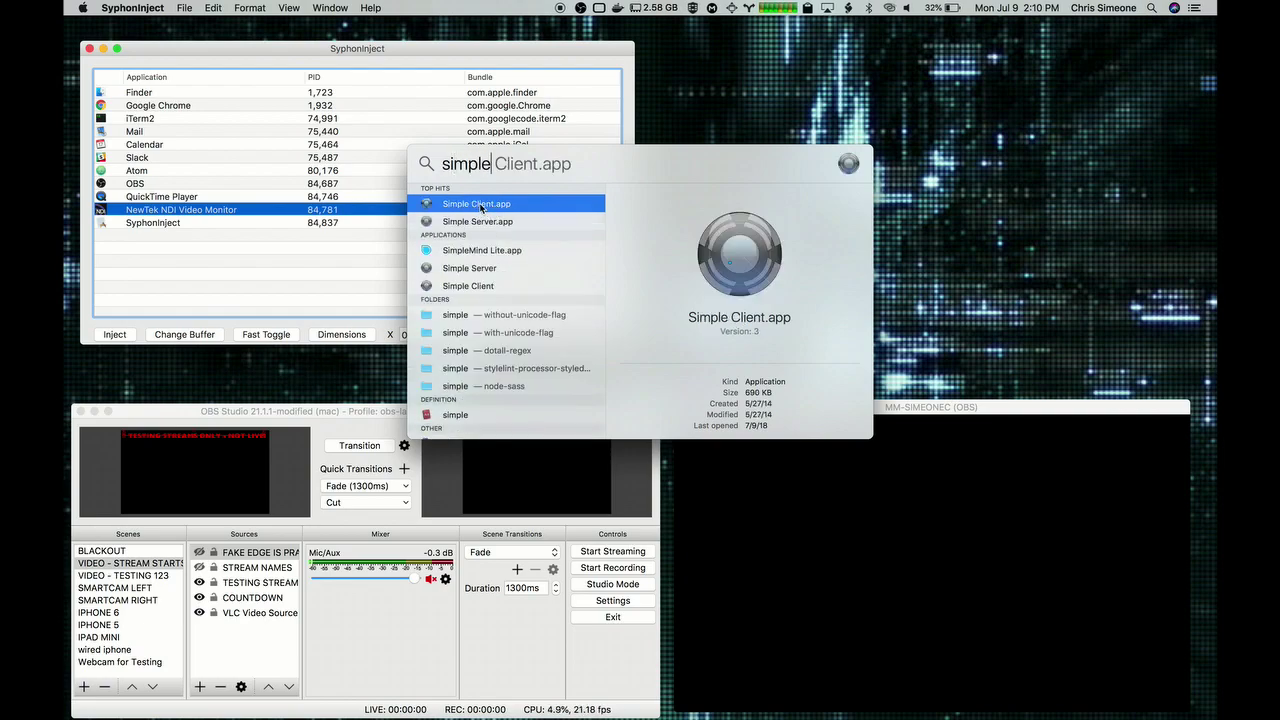
key("super+a")
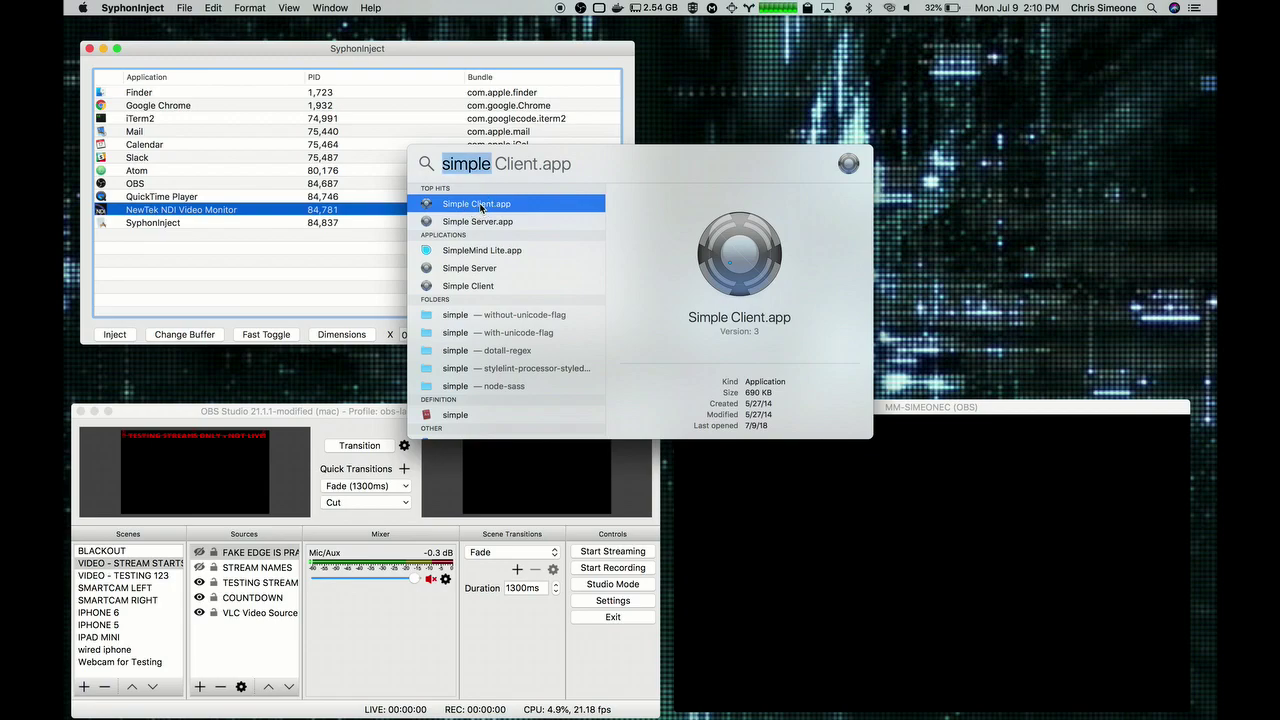
left_click(480, 206)
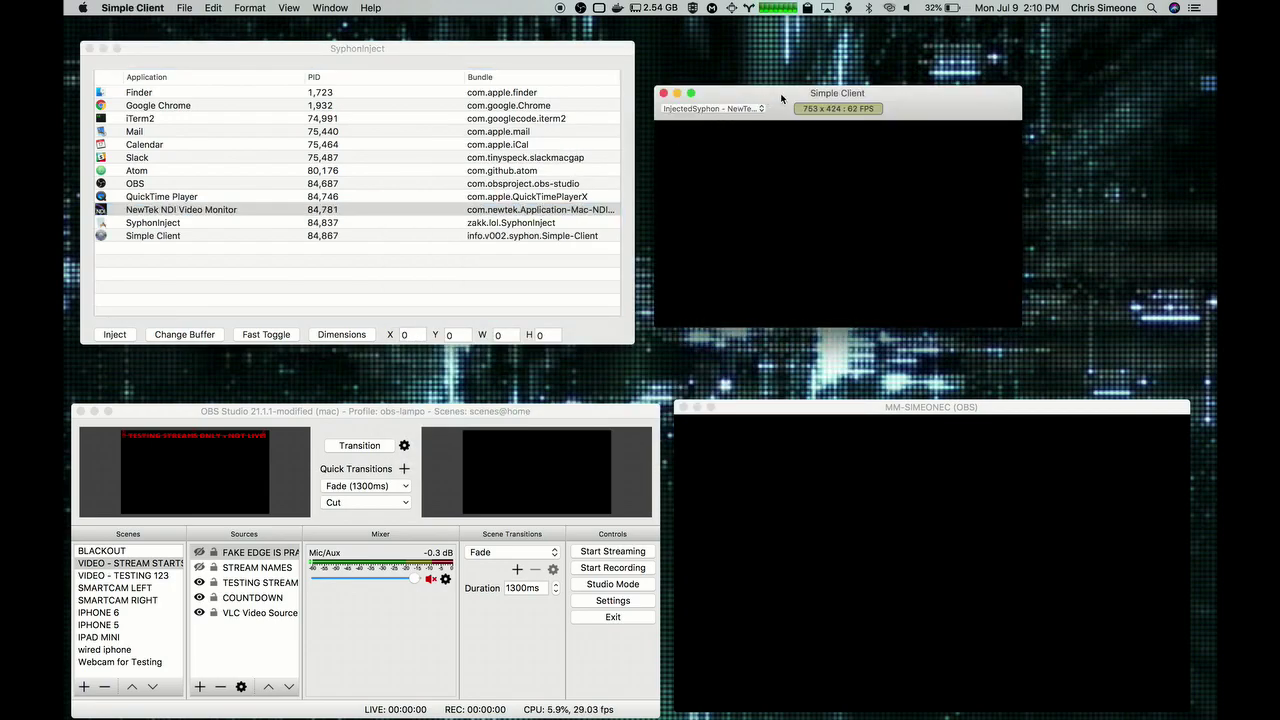
left_click_drag(767, 106, 842, 86)
- Pick 'InjectedSyphon - NewTek NDI Video Monitor' as Simple Client's source and transition OBS back to the testing scene
left_click(834, 88)
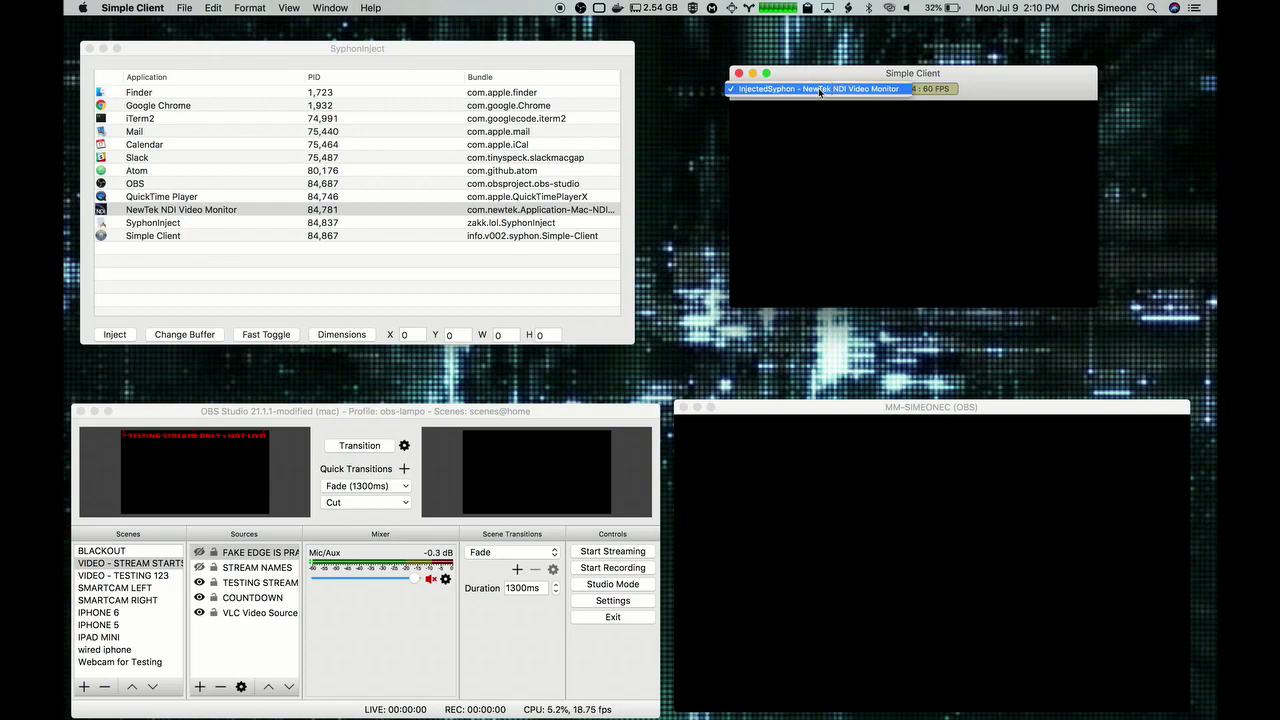
left_click(835, 89)
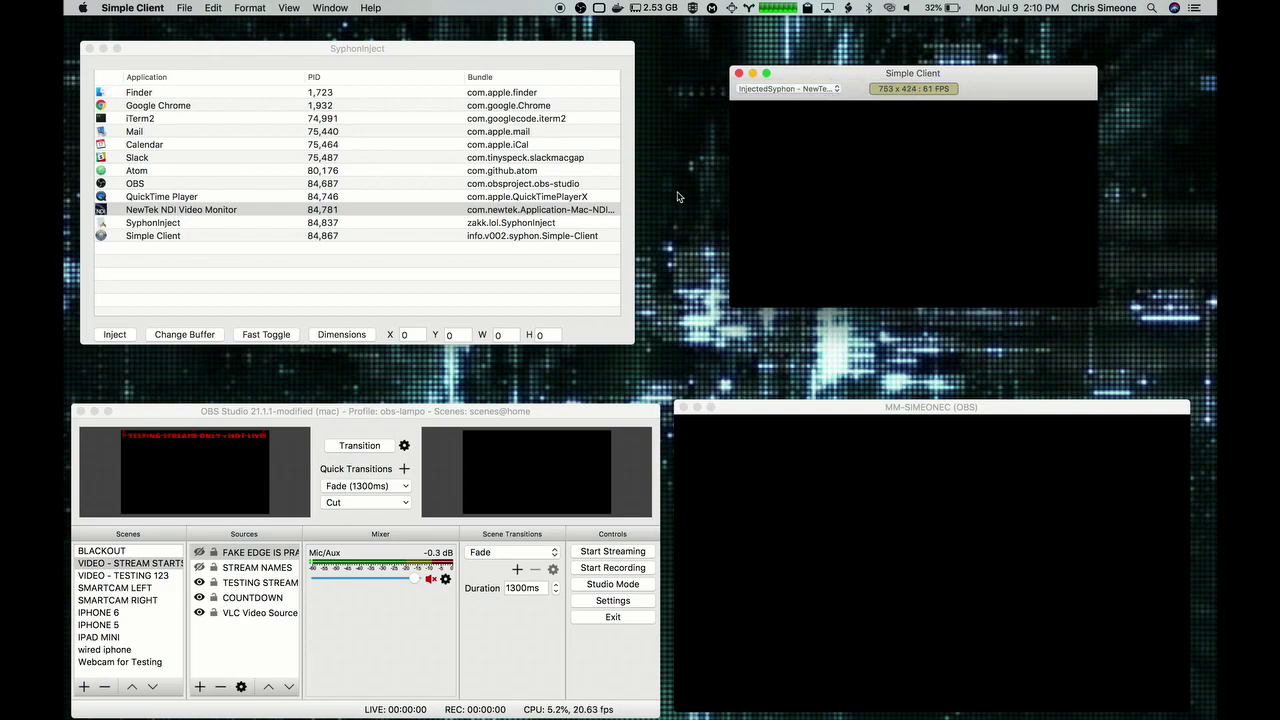
left_click(352, 446)
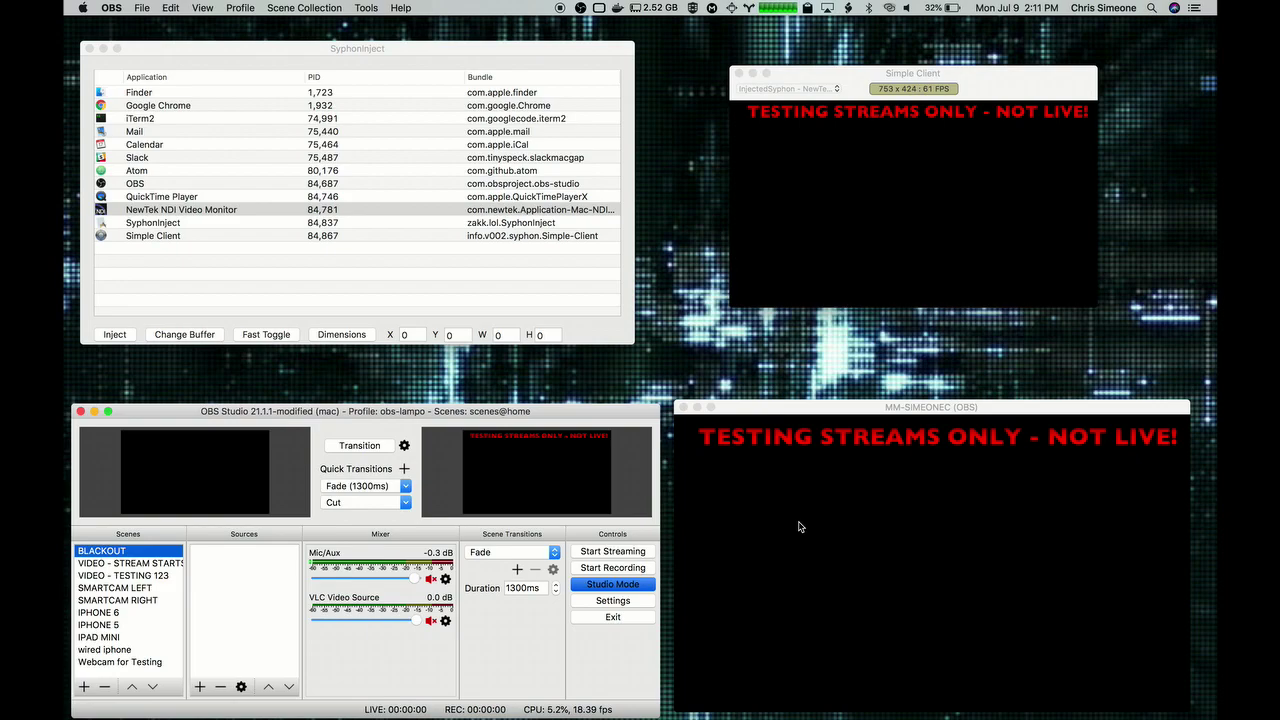
- Select the VIDEO - TESTING 123 scene in OBS and transition it to program output
left_click(149, 576)
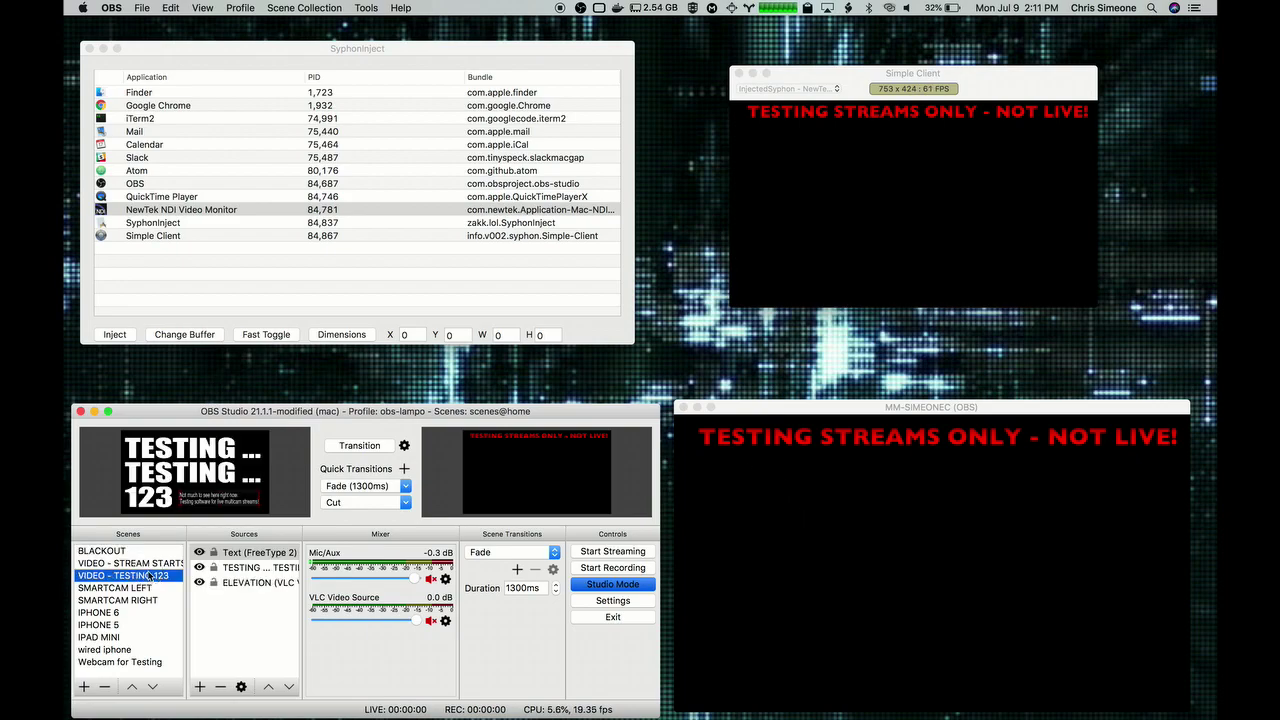
left_click(344, 447)
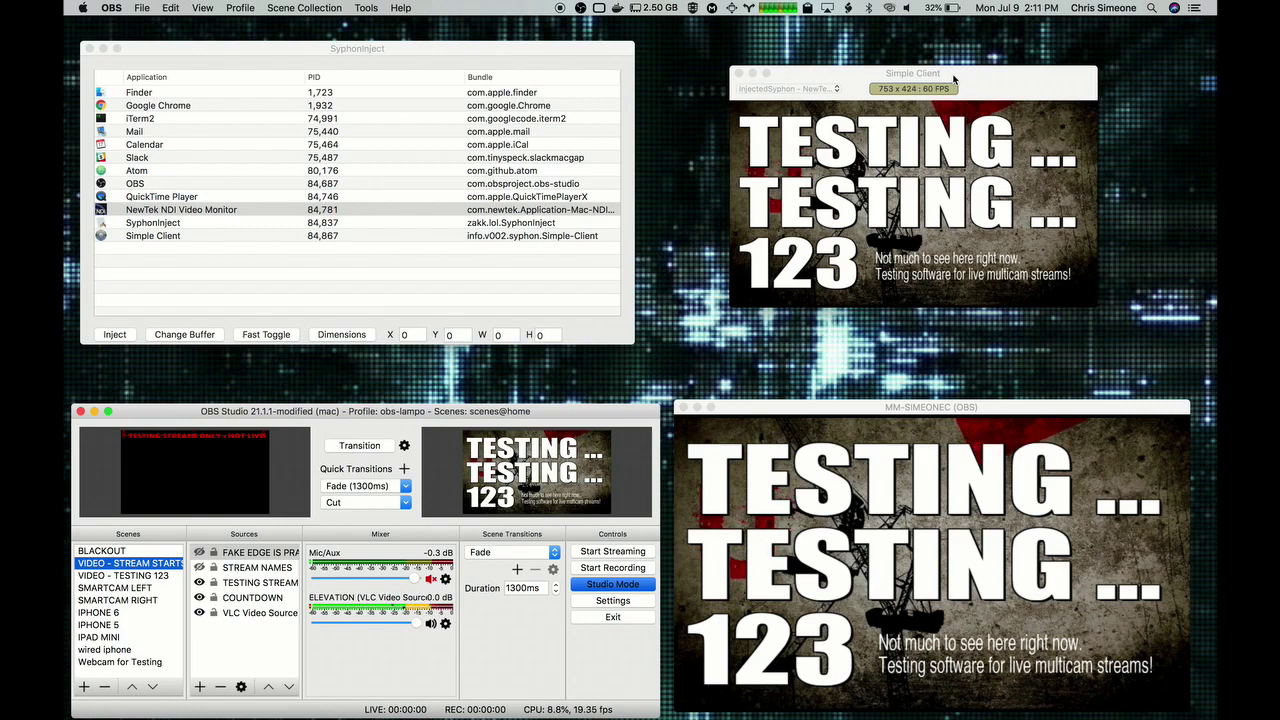
key("super+space")
- Launch vpt8.app from Spotlight, then switch OBS to the BLACKOUT scene
type("v")
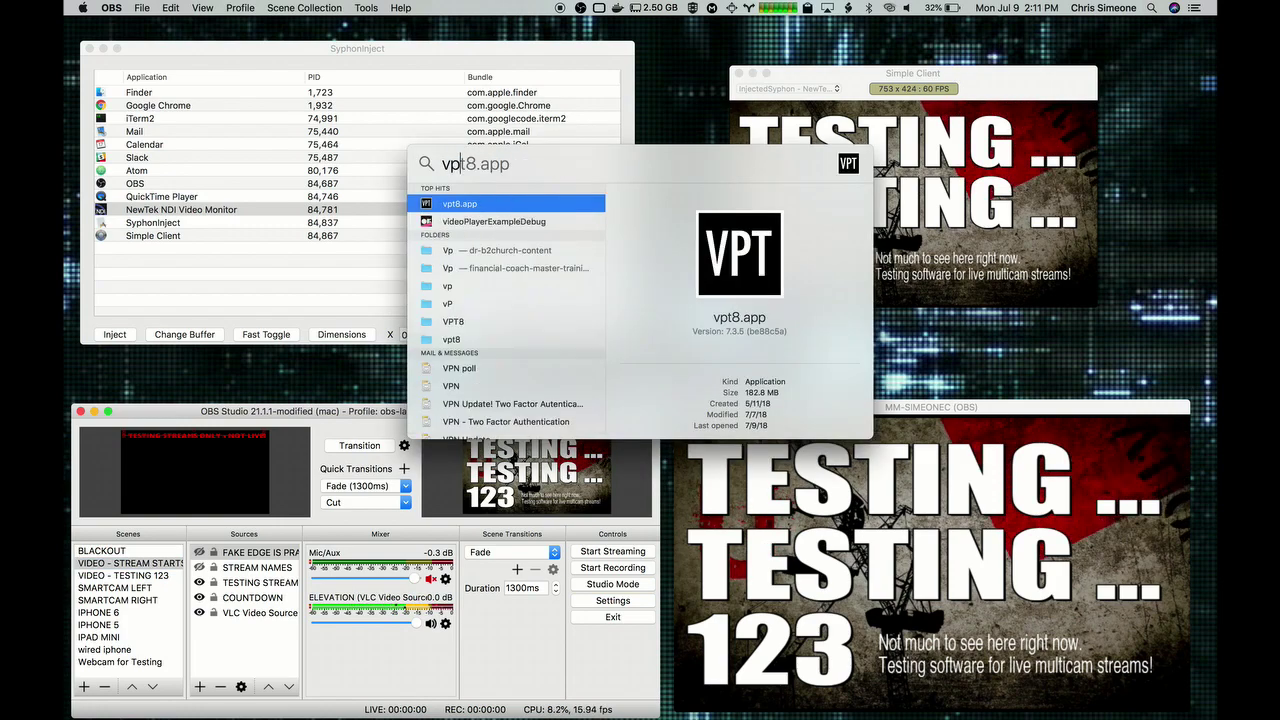
key("Return")
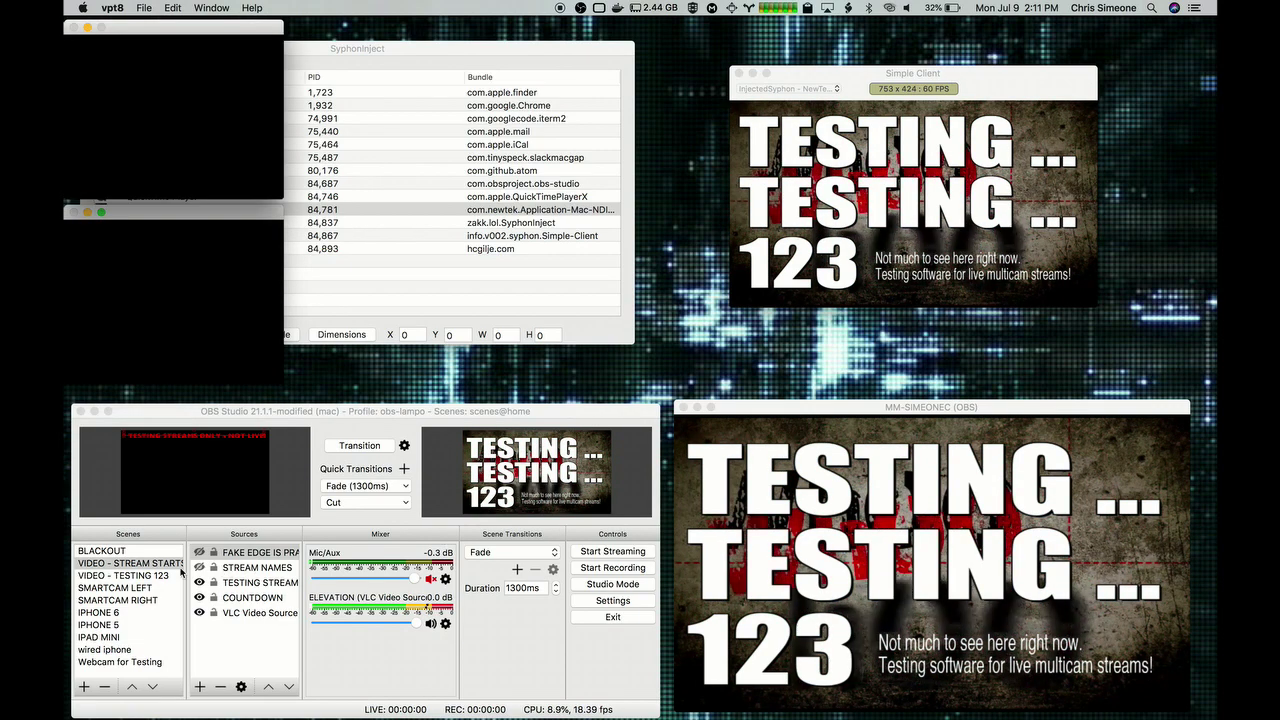
left_click(127, 551)
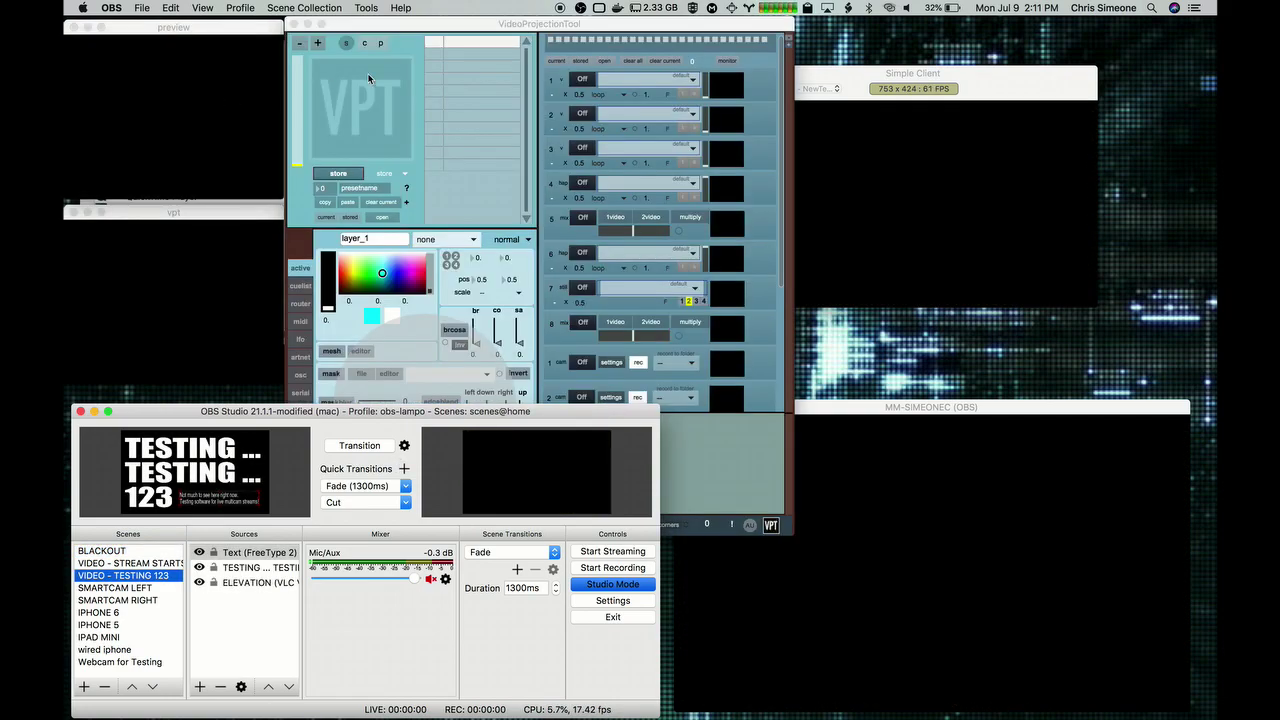
left_click(452, 27)
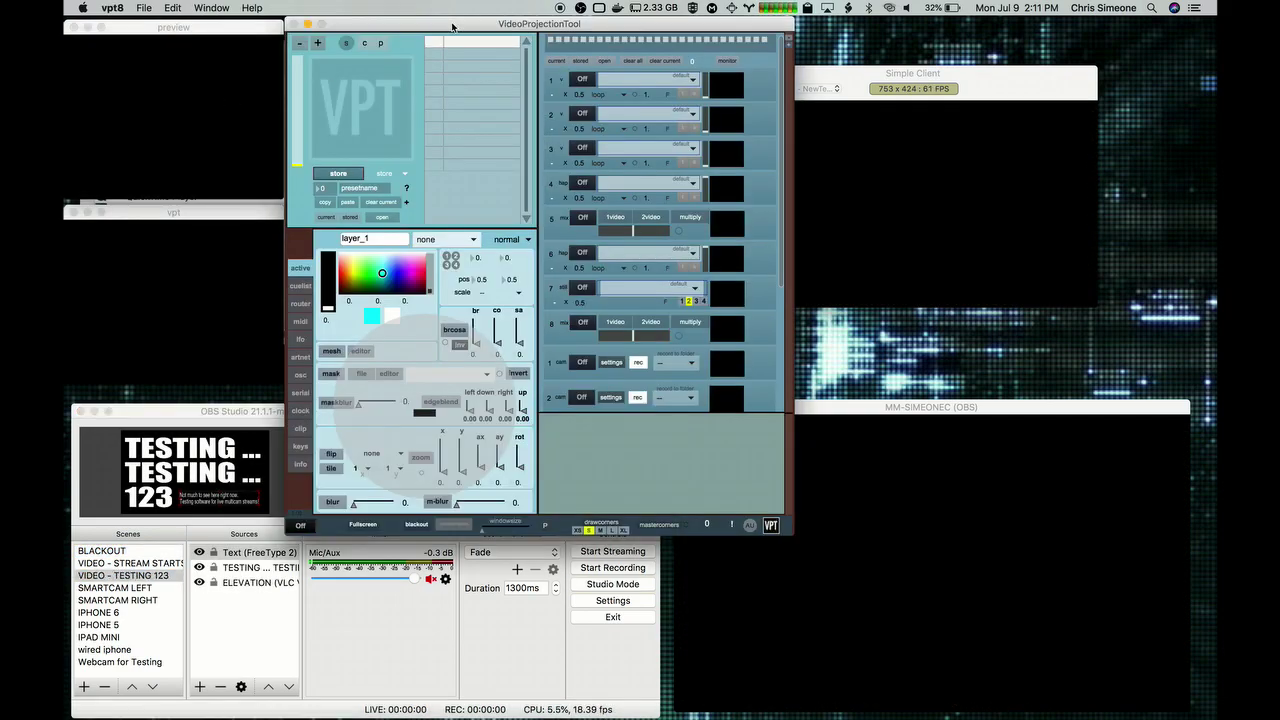
- Open projectpath.maxpat from the emptyproject folder via File > Open
left_click(144, 9)
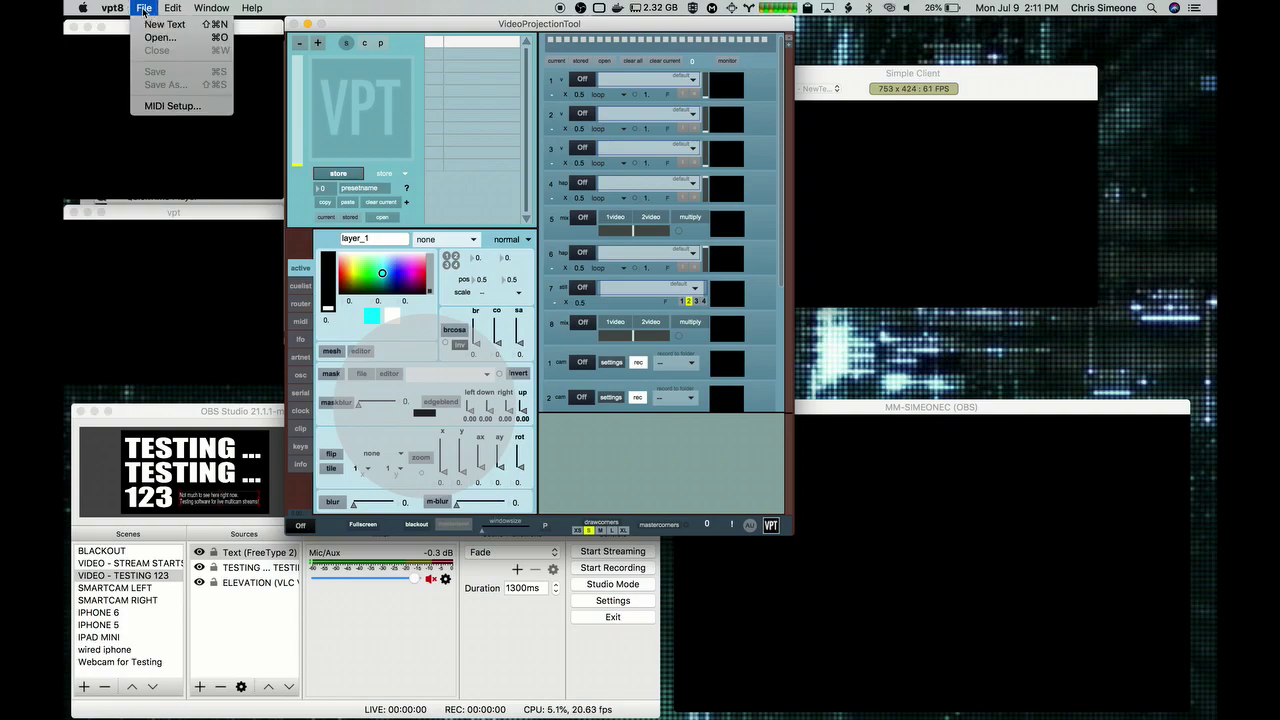
left_click(157, 38)
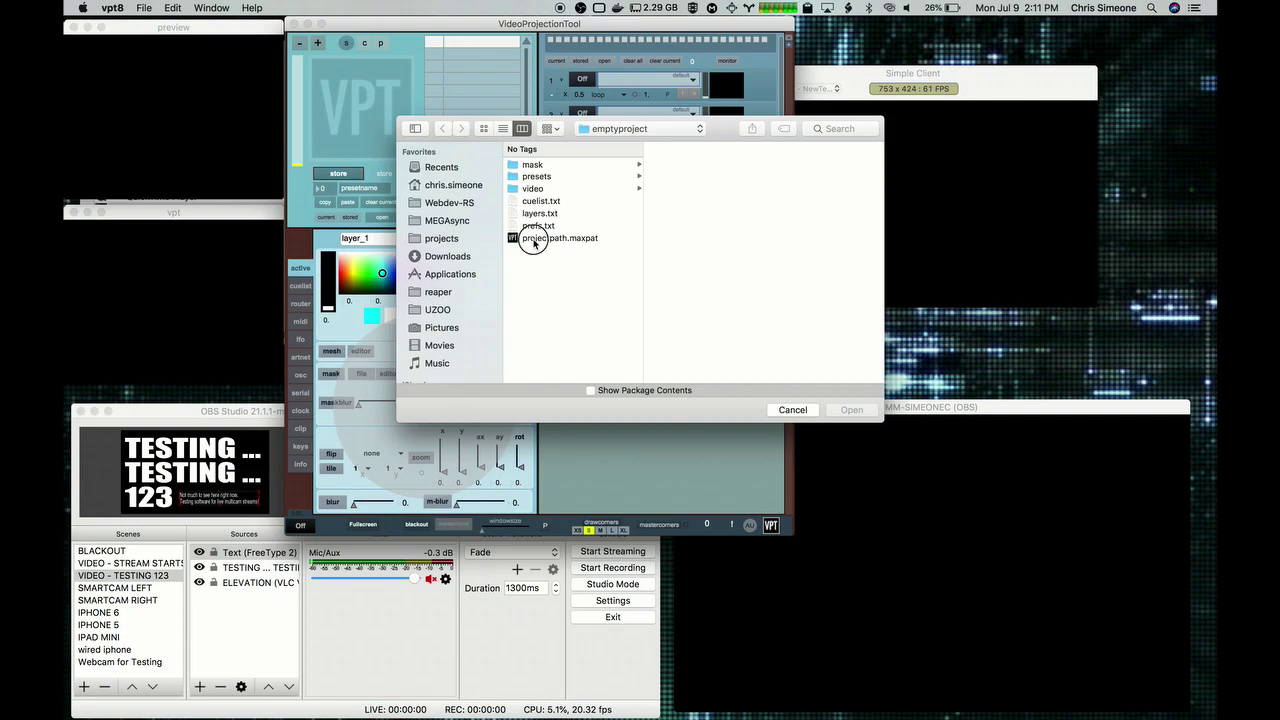
left_click(535, 239)
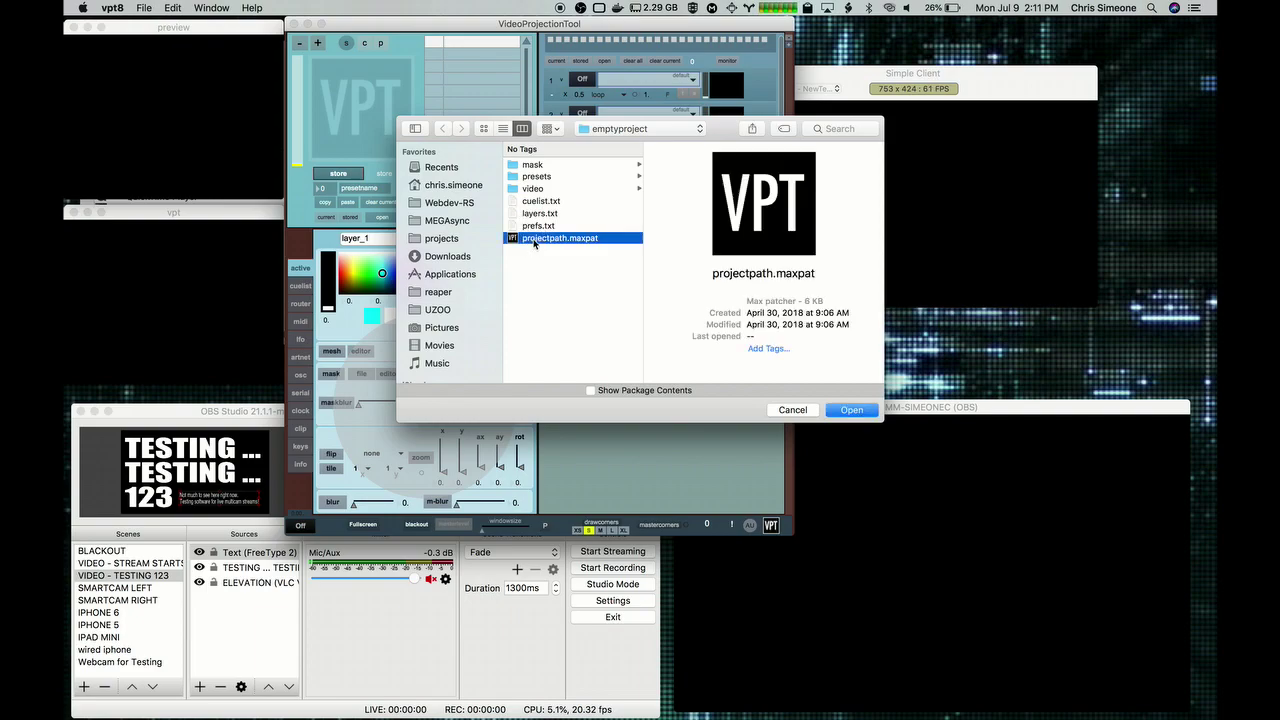
left_click(852, 410)
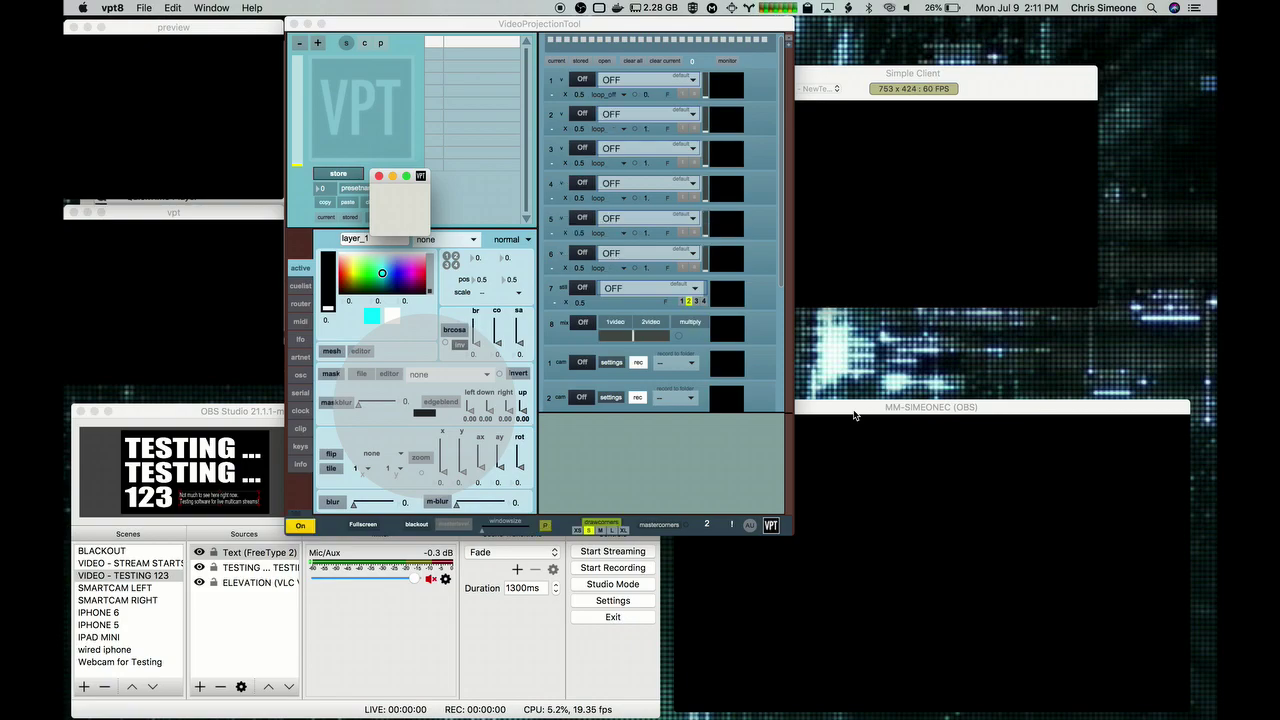
- Turn on the first Syphon input and set its source to InjectedSyphon
left_click(725, 431)
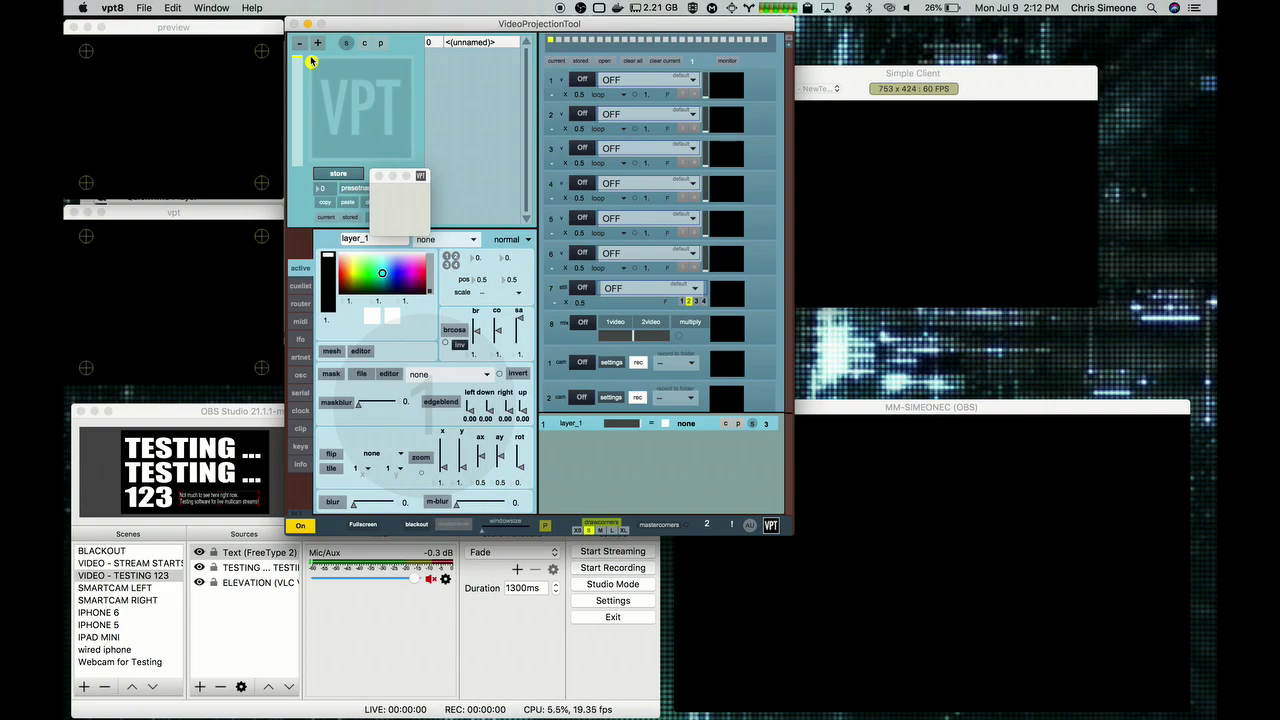
scroll(645, 354, "down", 5)
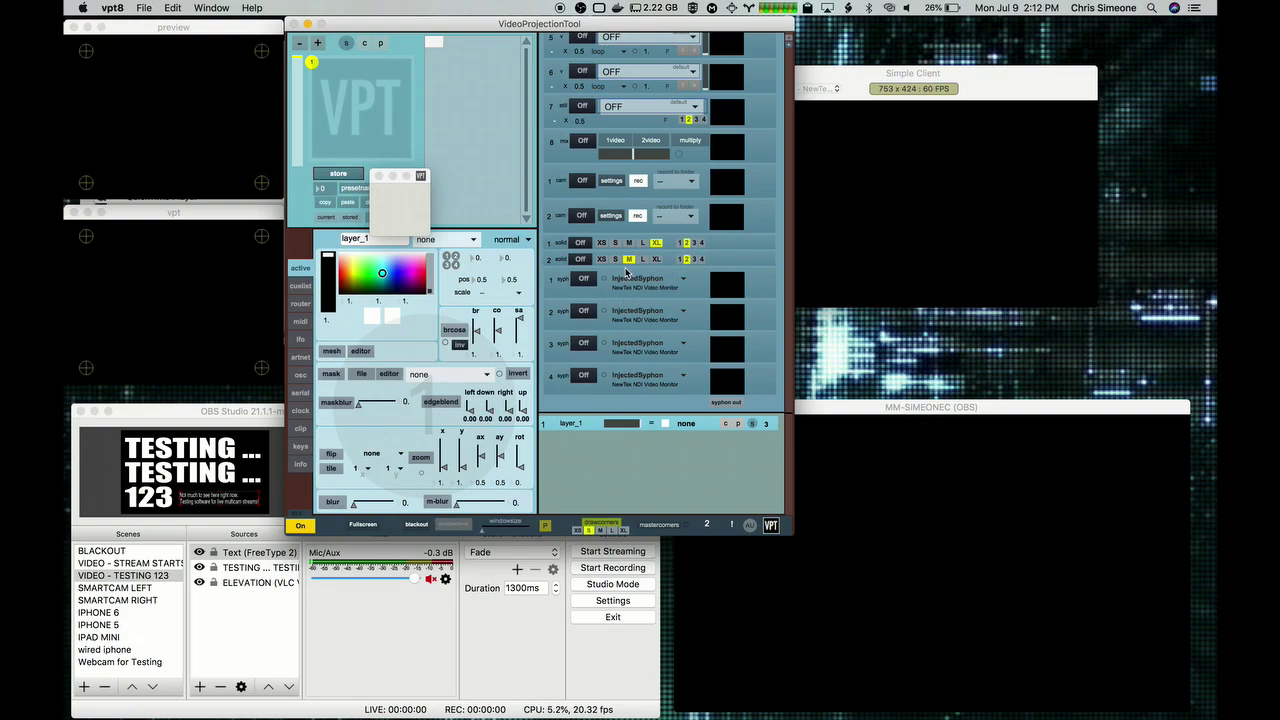
left_click(584, 280)
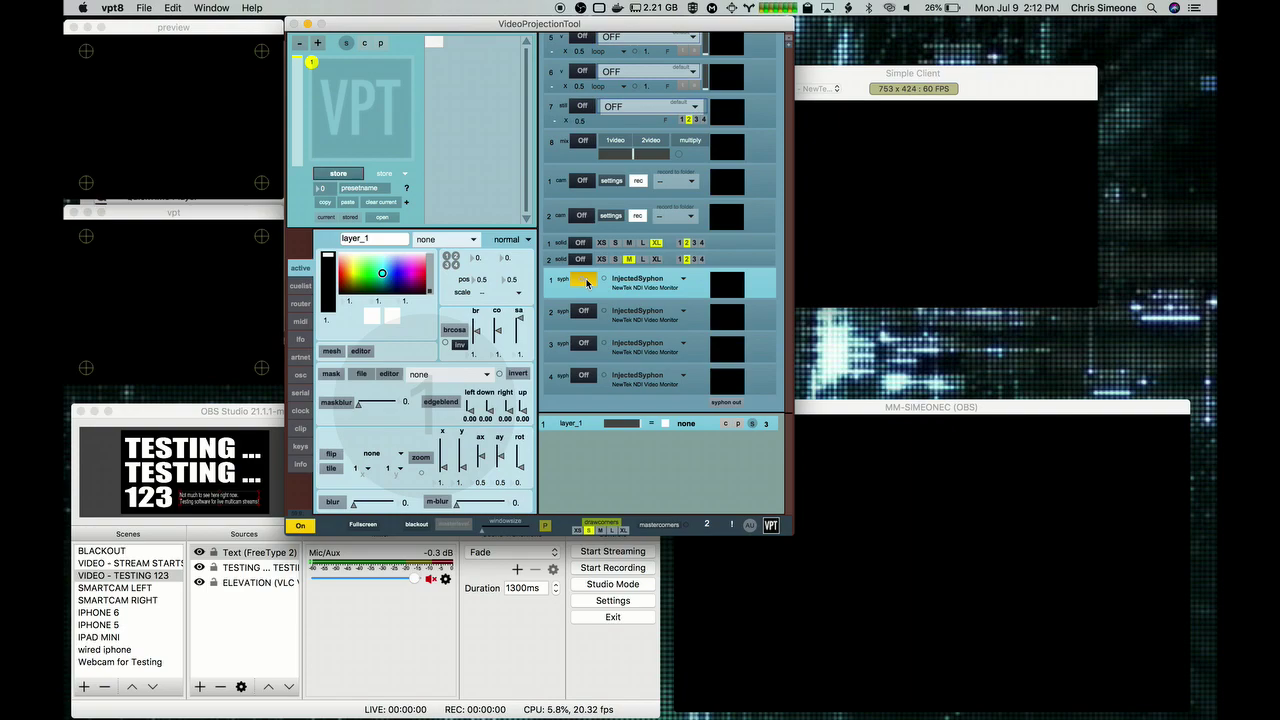
left_click(686, 284)
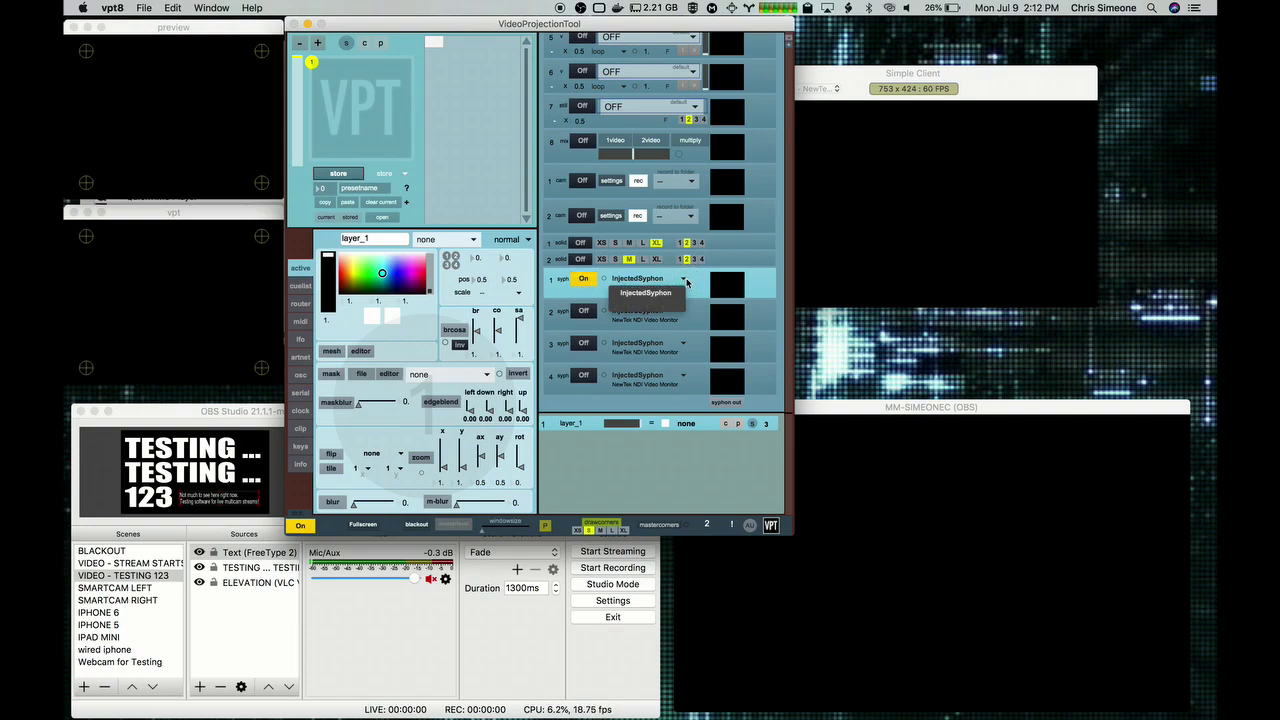
left_click(660, 293)
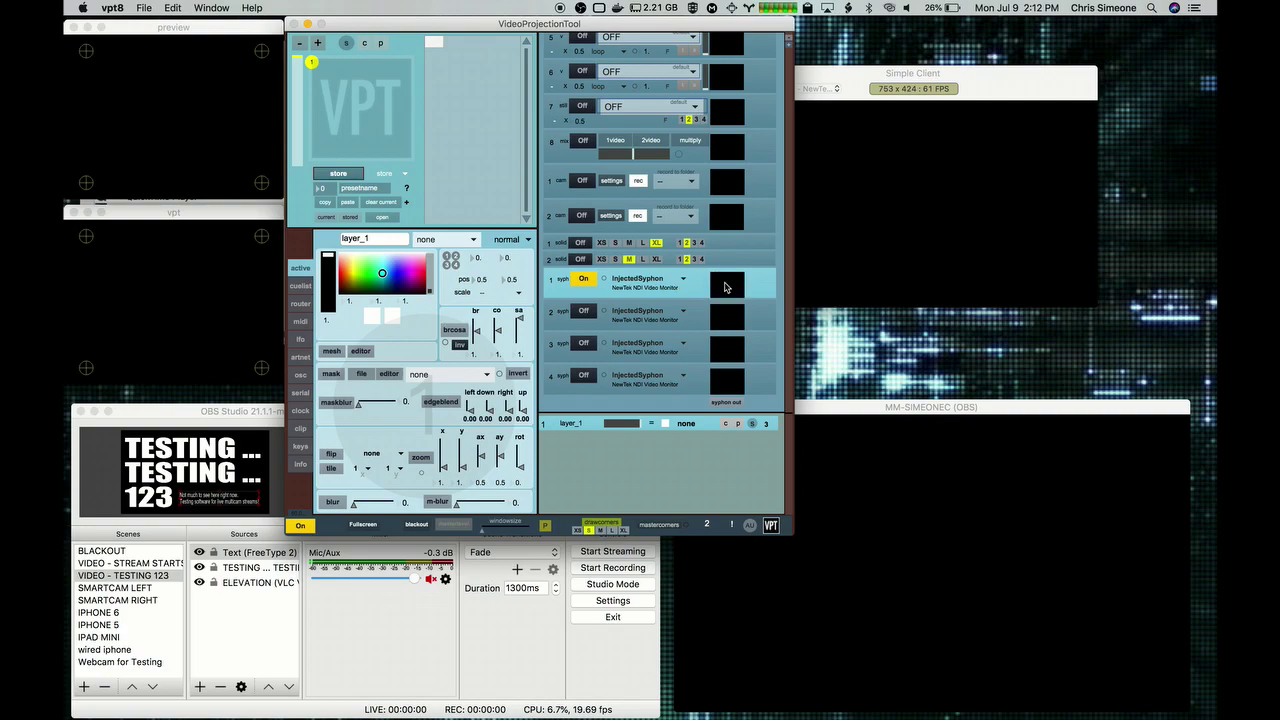
- Transition OBS's TESTING 123 scene to program, then return to VPT's layer_1 source list
left_click(238, 417)
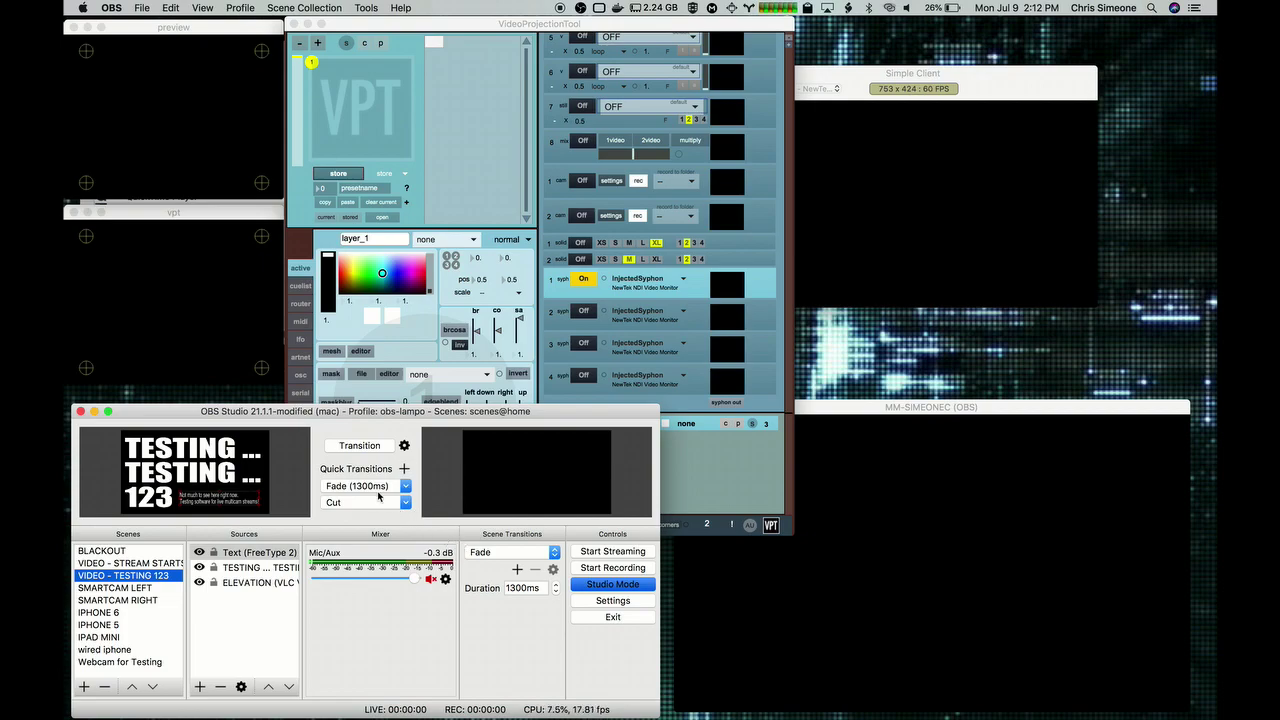
left_click(357, 486)
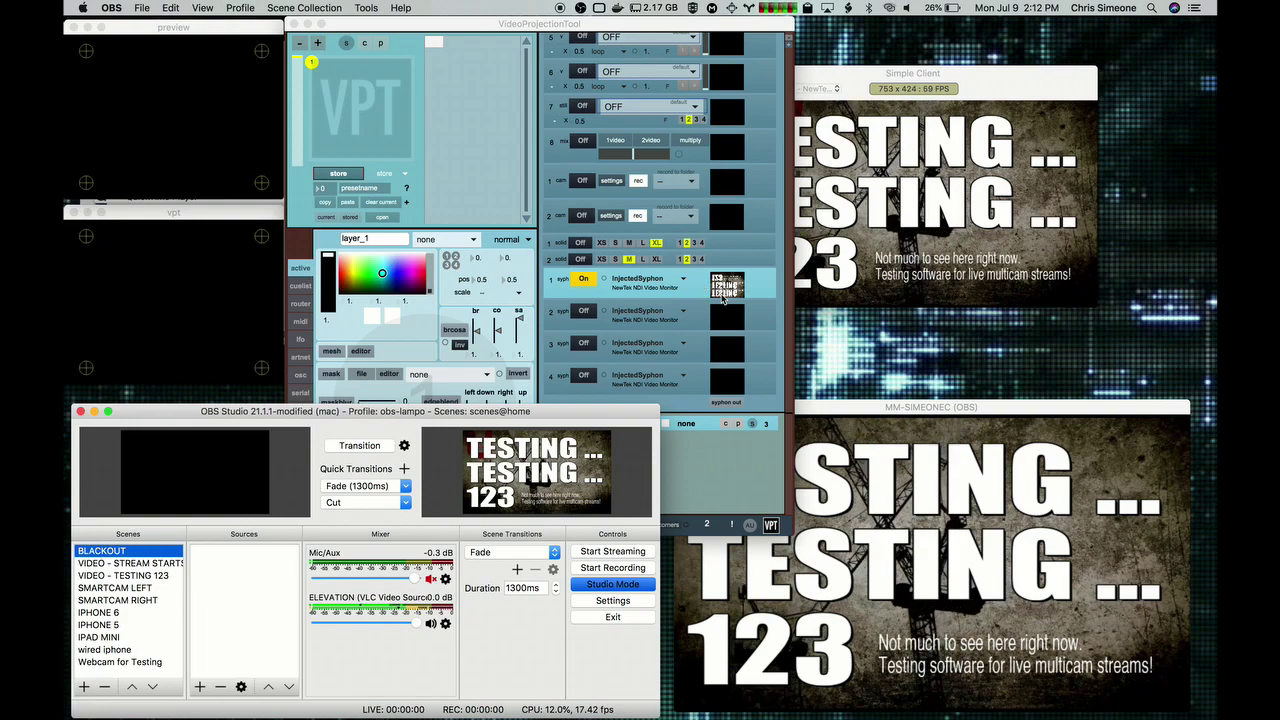
left_click(693, 480)
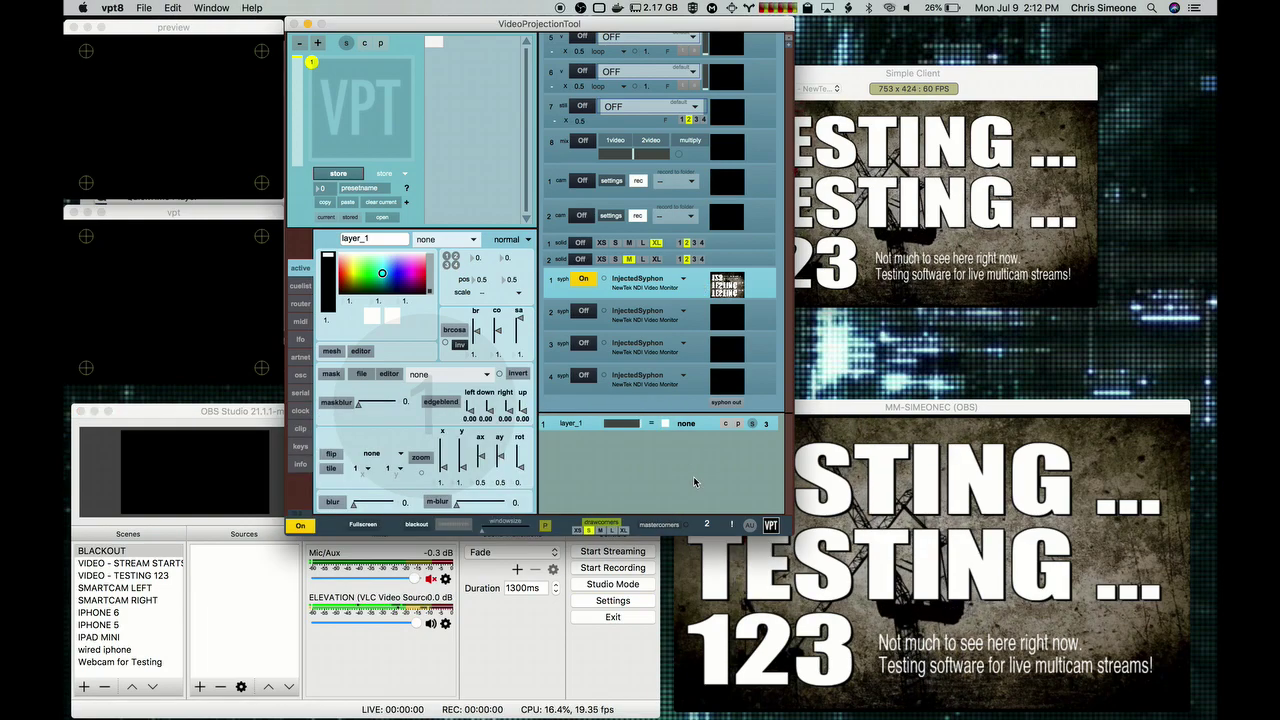
left_click(687, 424)
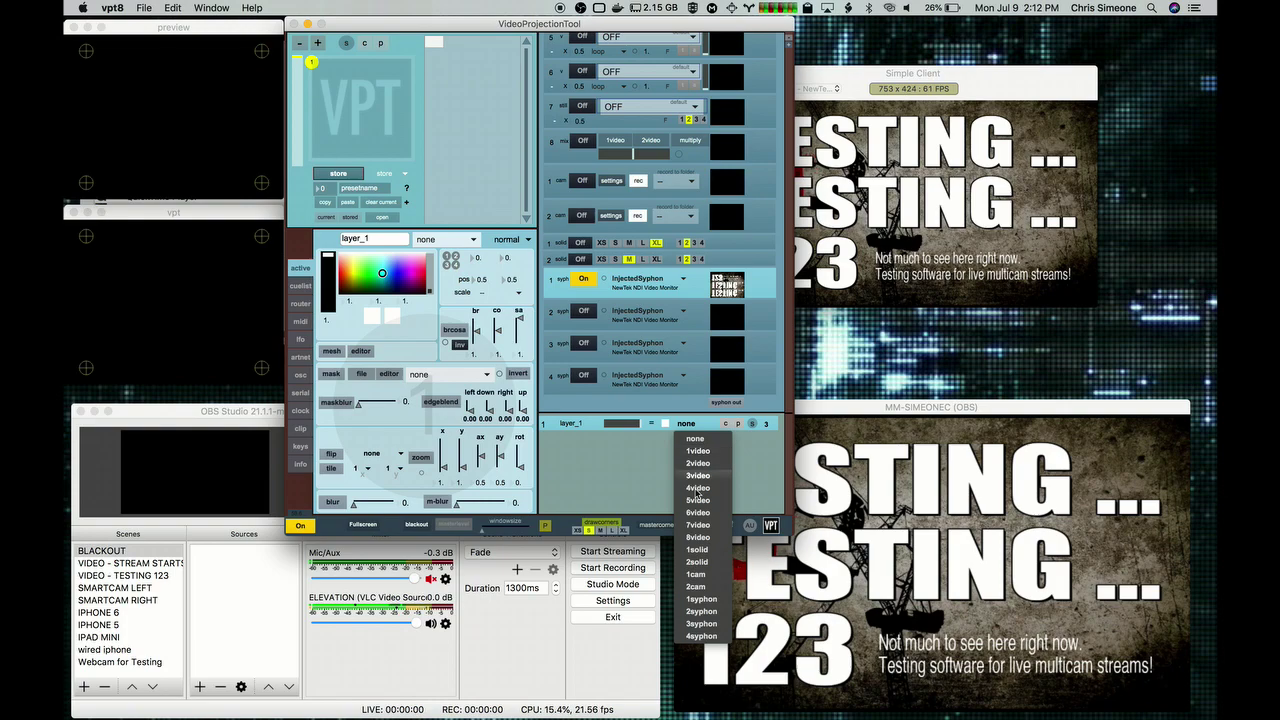
- Set layer_1's source to 1syphon and drag the top-right and bottom-left corners to tilt the image
left_click(702, 599)
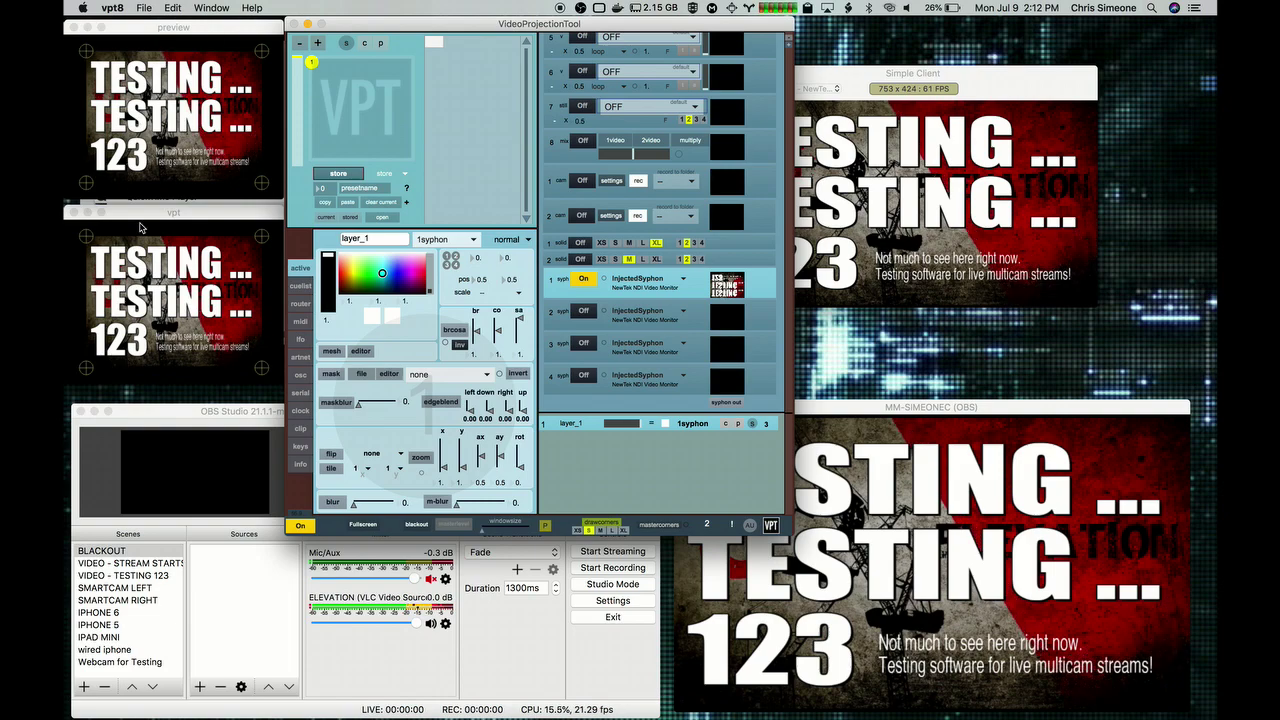
left_click_drag(261, 51, 184, 83)
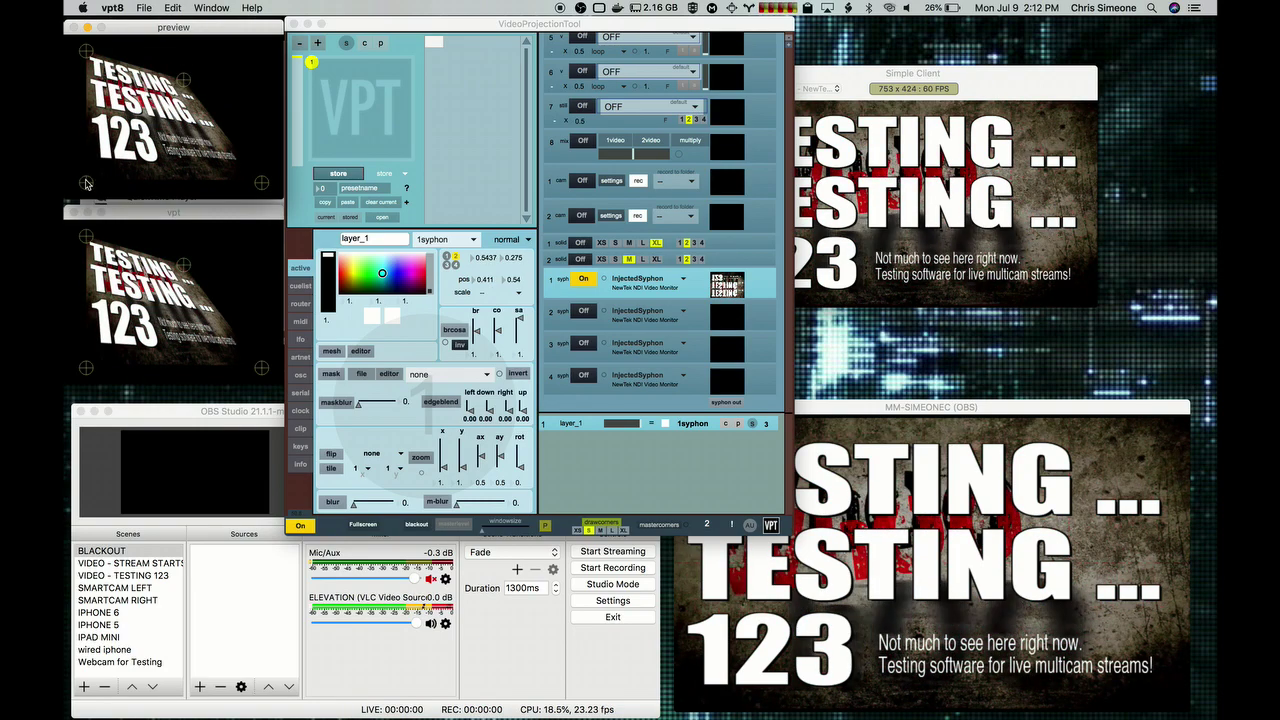
left_click_drag(86, 182, 112, 167)
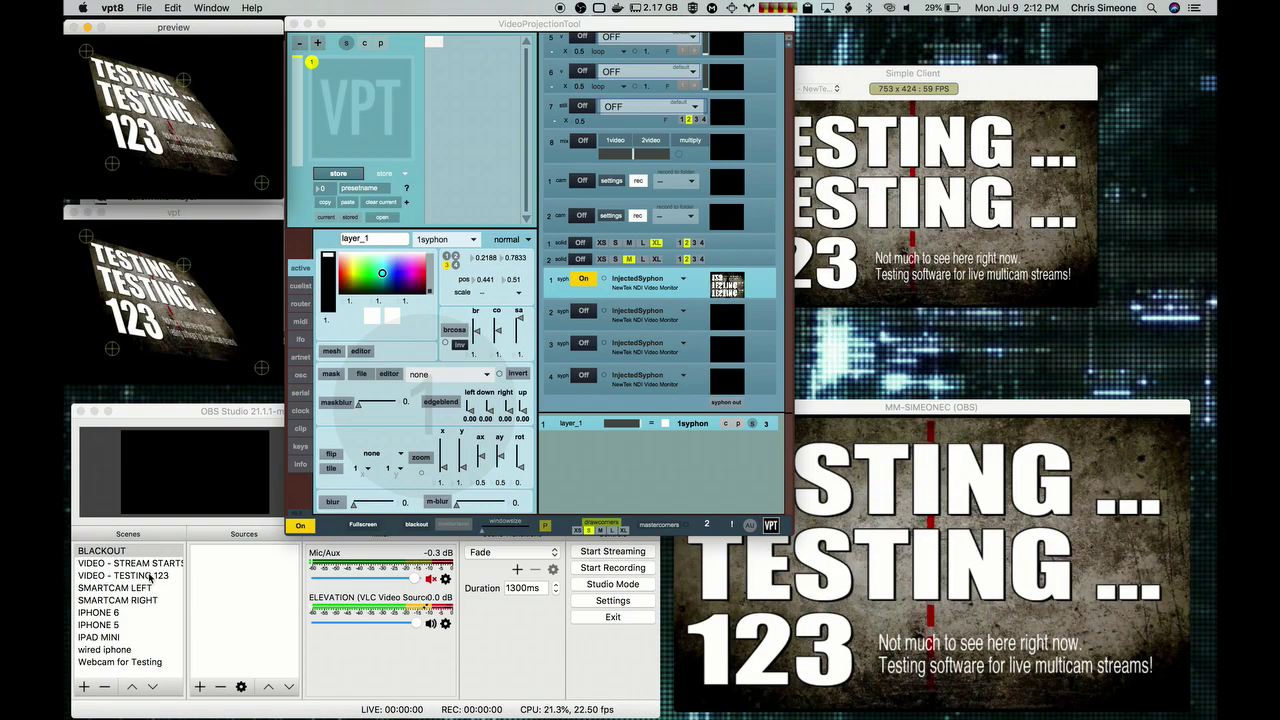
- Transition the OBS program through BLACKOUT, VIDEO - STREAM STARTS, then VIDEO - TESTING 123
left_click(122, 551)
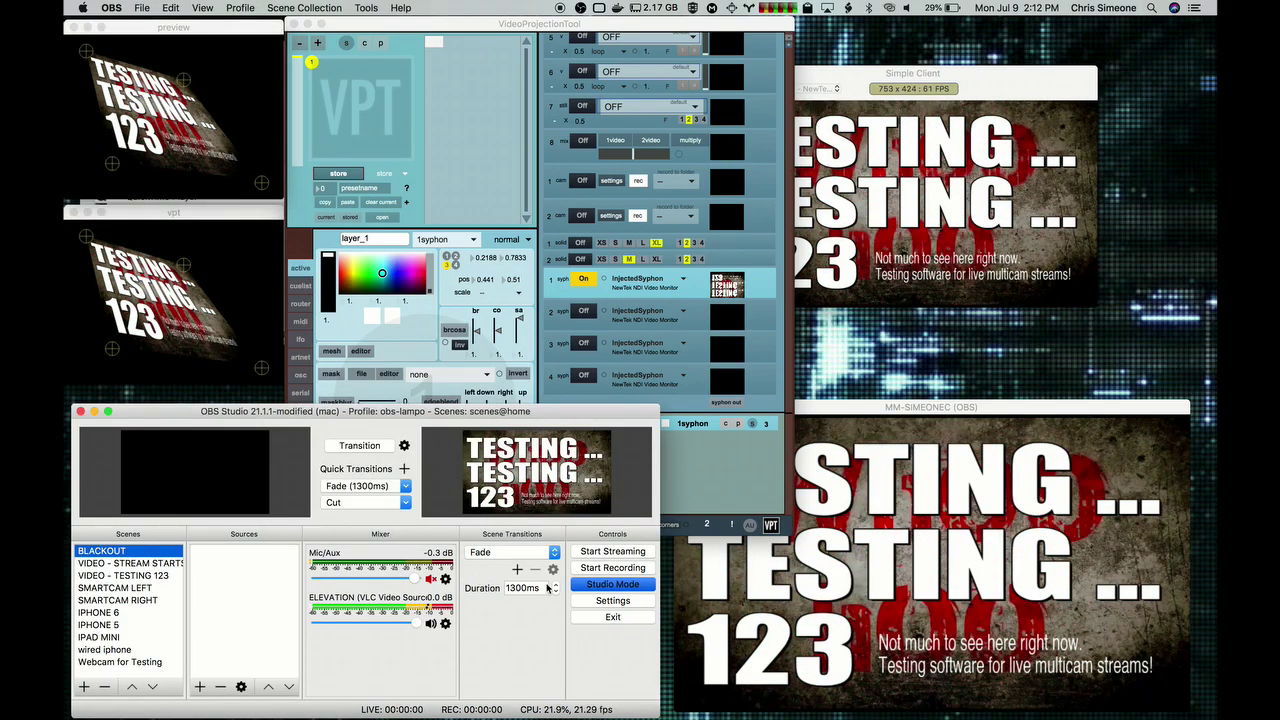
left_click(362, 446)
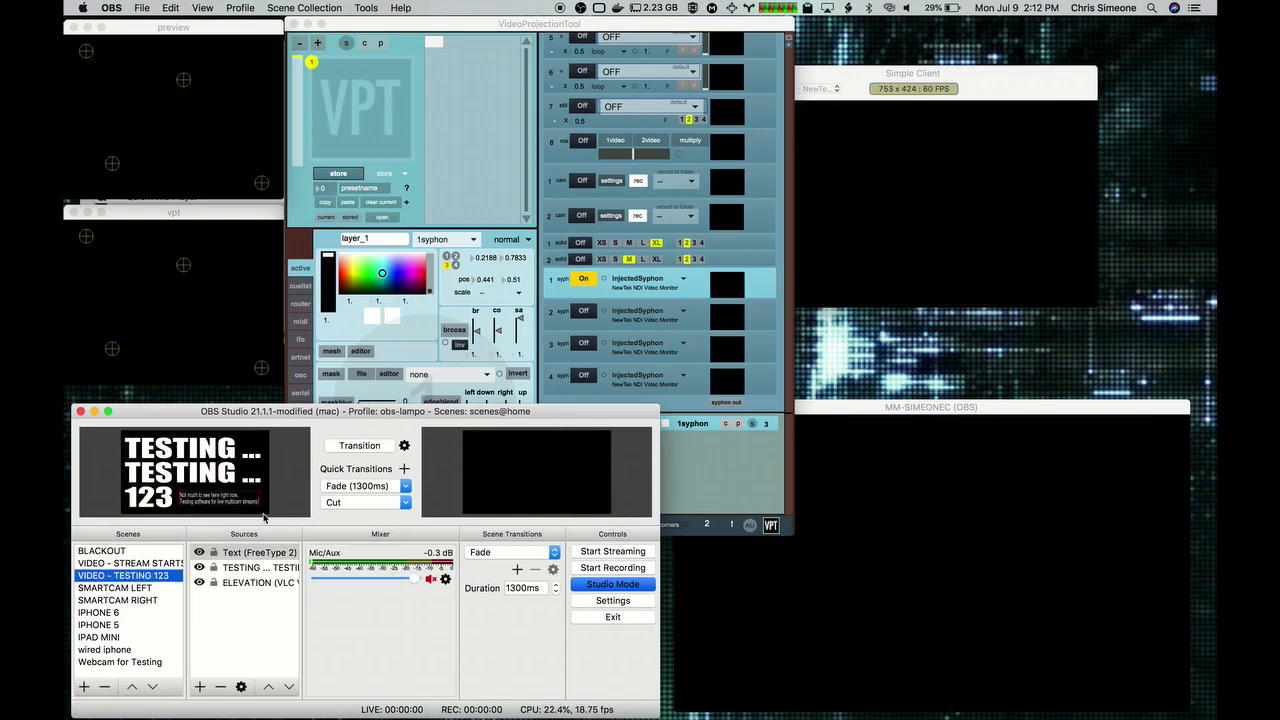
left_click(157, 564)
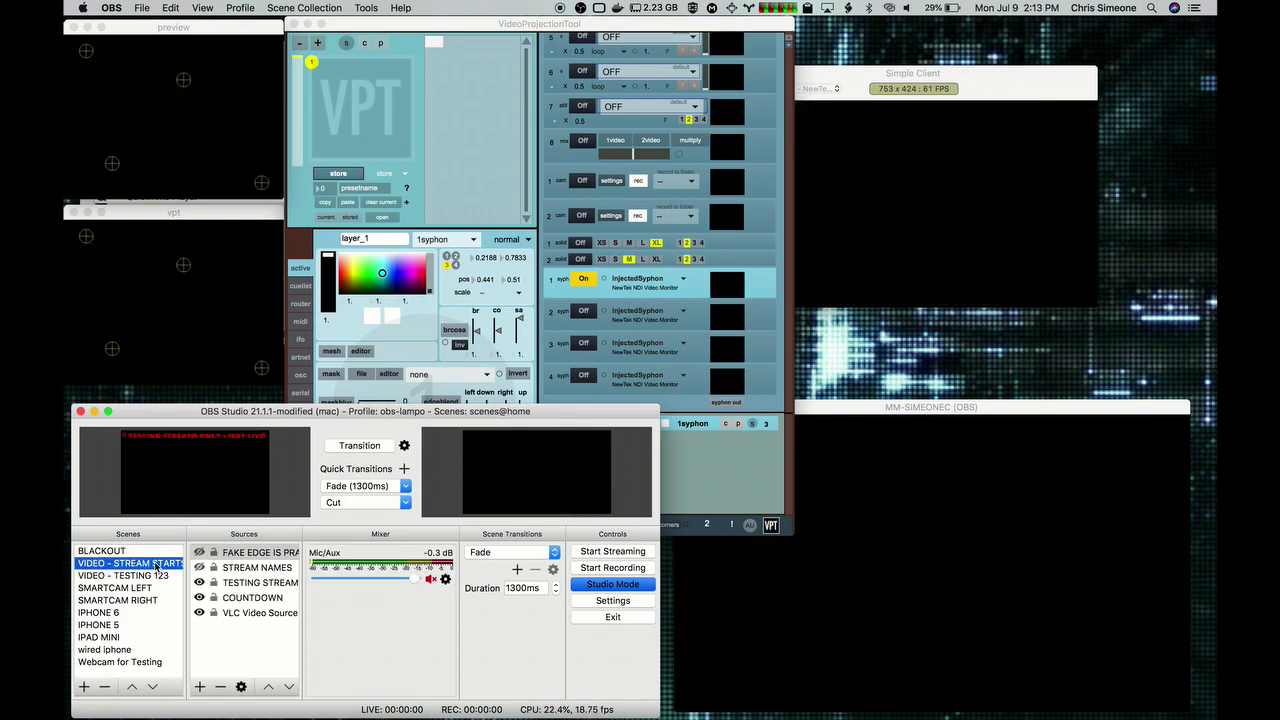
left_click(362, 446)
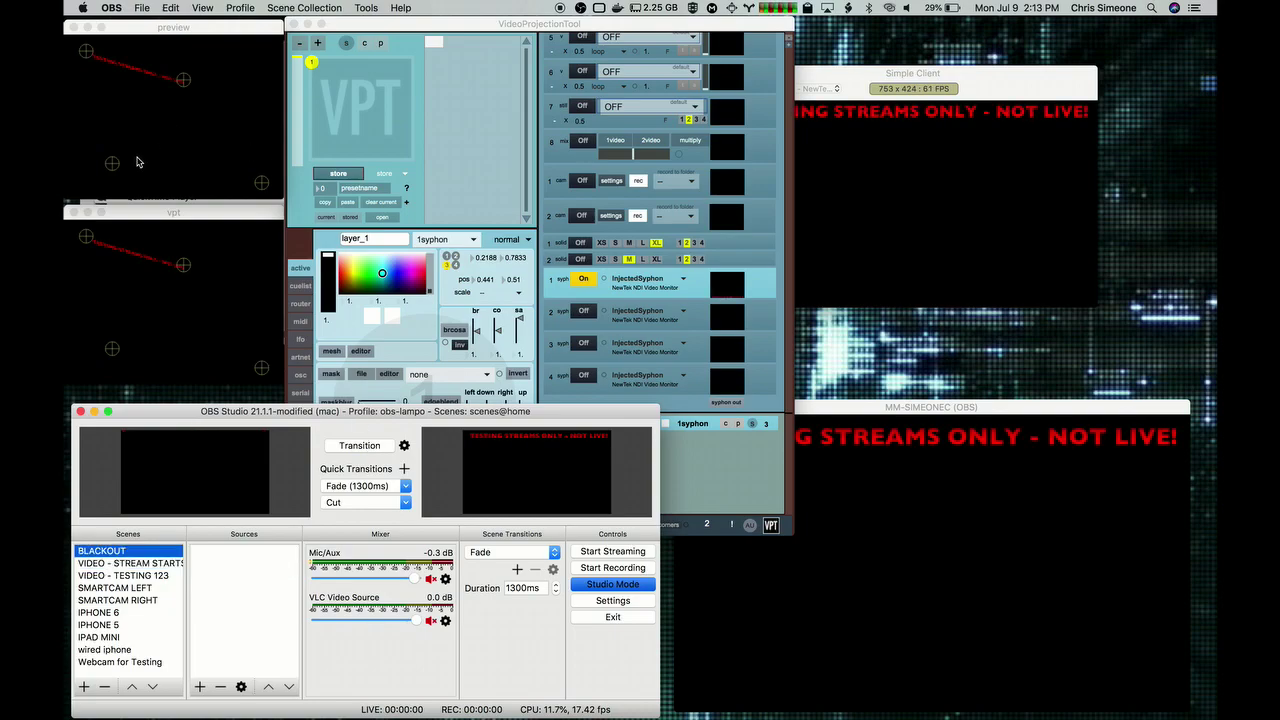
left_click(147, 576)
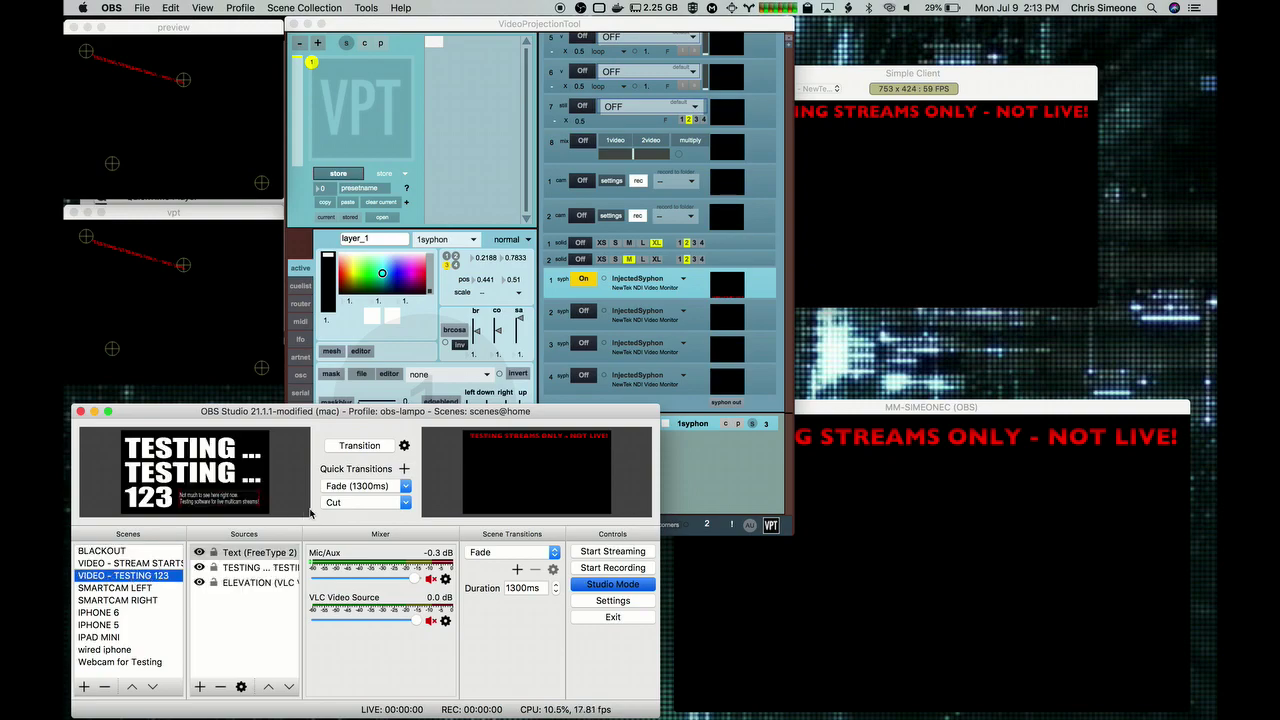
left_click(360, 446)
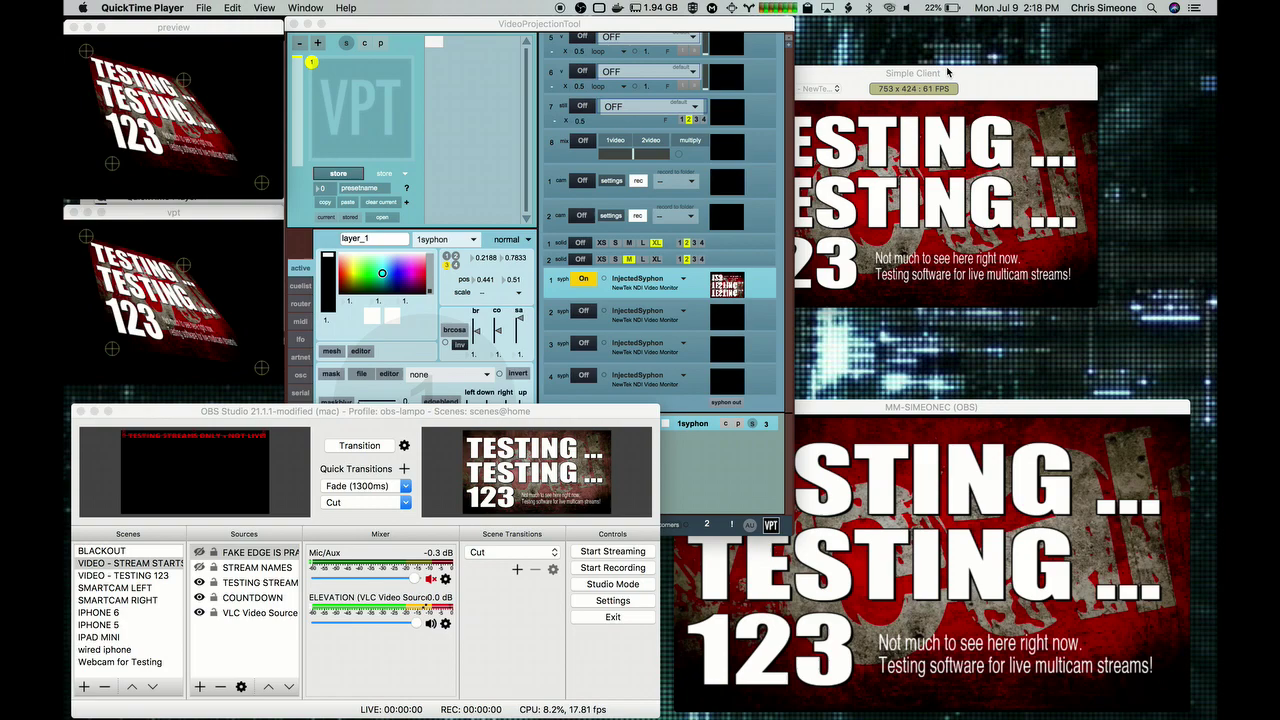
- Close Simple Client, then fade the OBS program to BLACKOUT and back to TESTING 123
left_click(947, 71)
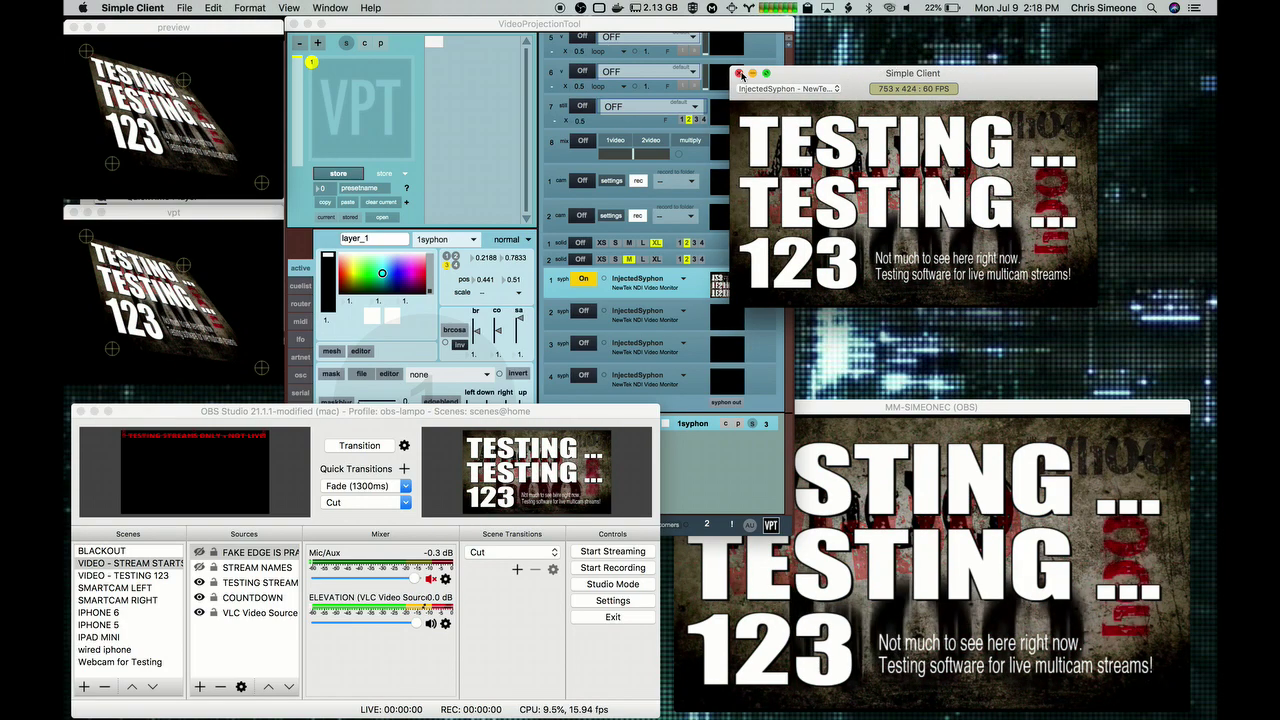
left_click(739, 74)
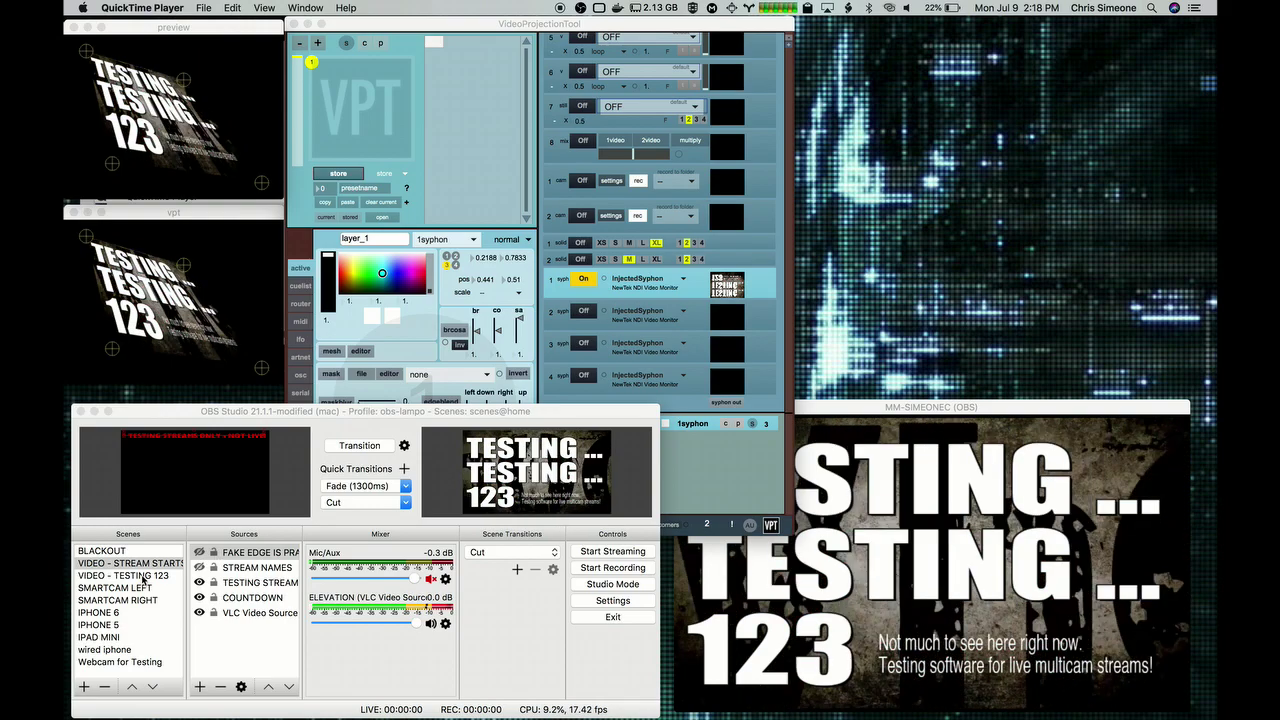
left_click(121, 551)
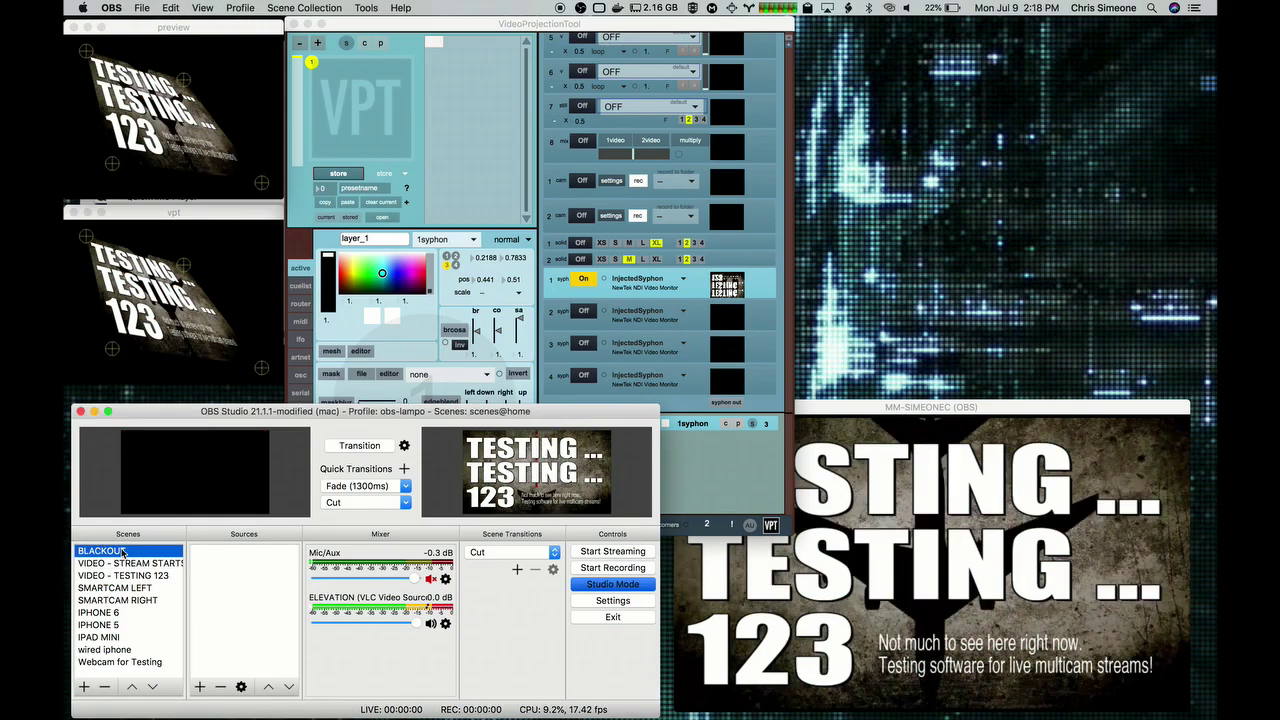
left_click(359, 446)
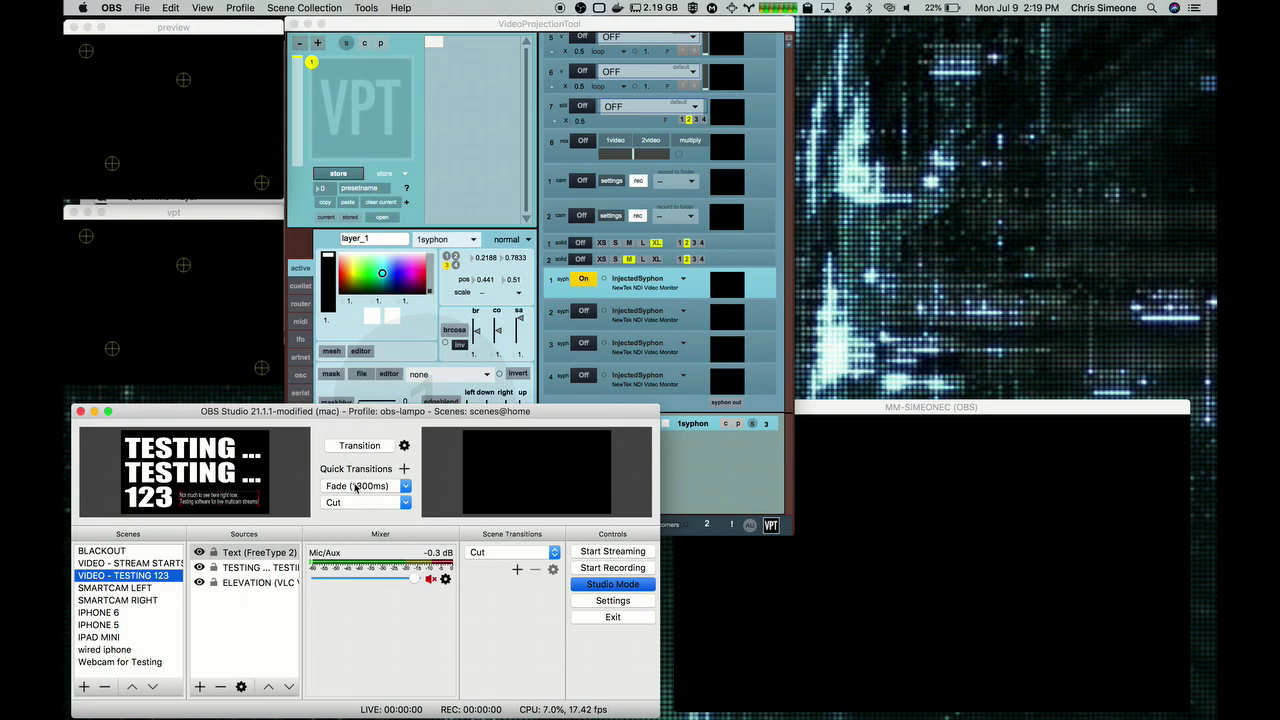
left_click(359, 446)
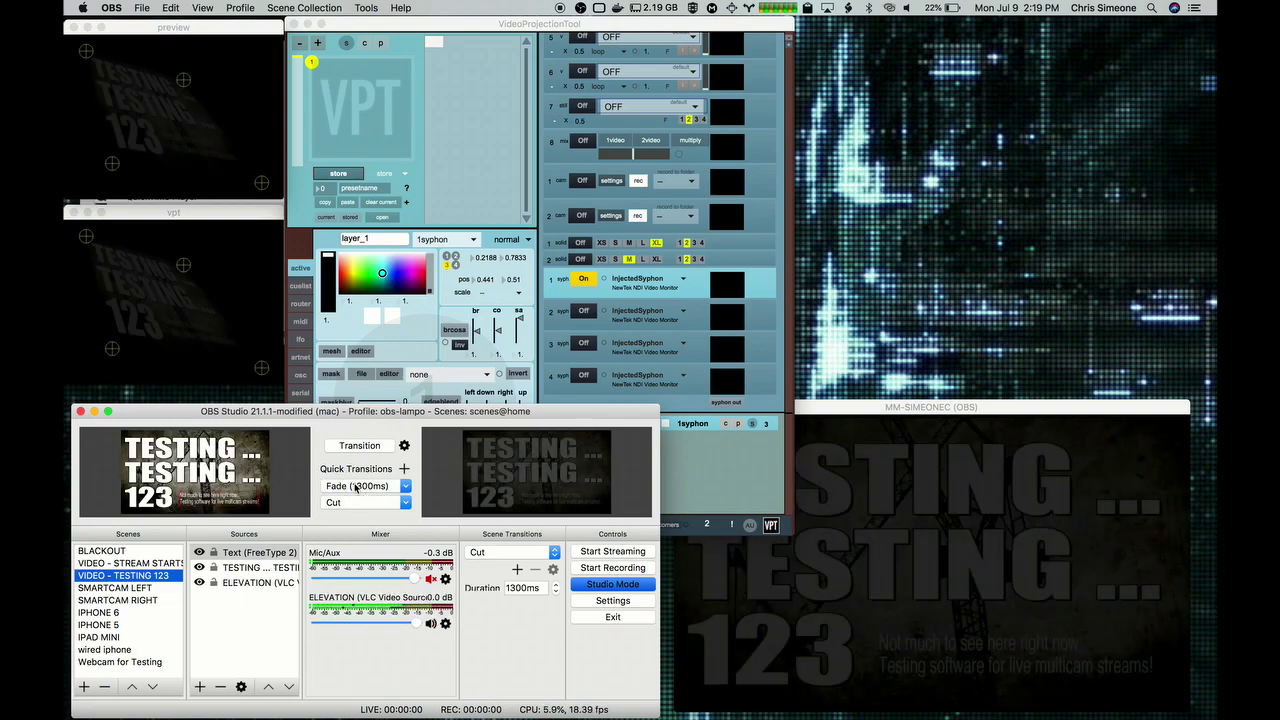